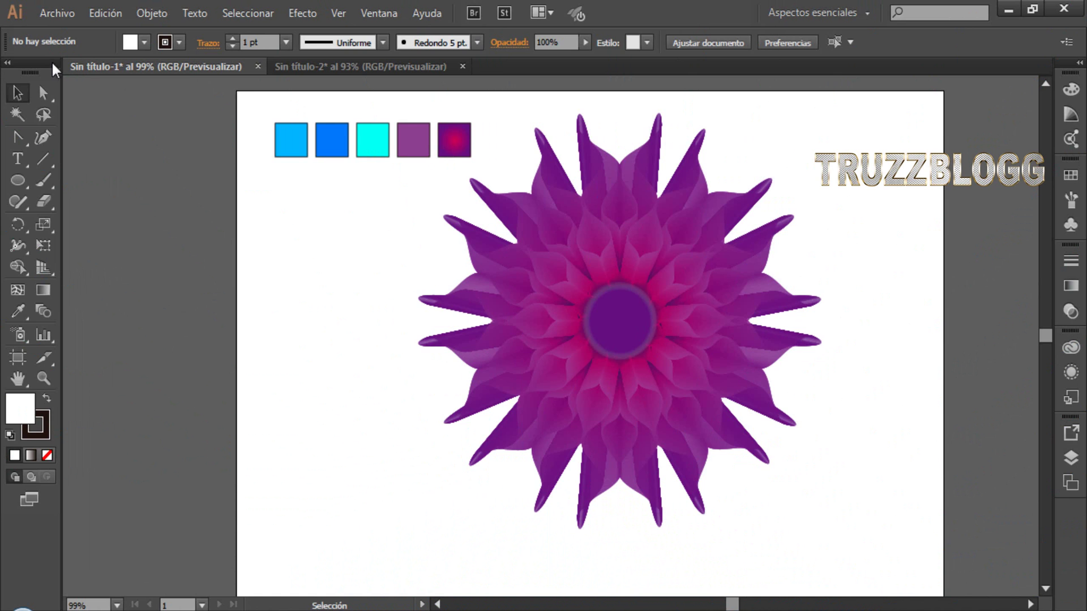
- Start a new document from the File menu and name it 'flor'
click(48, 17)
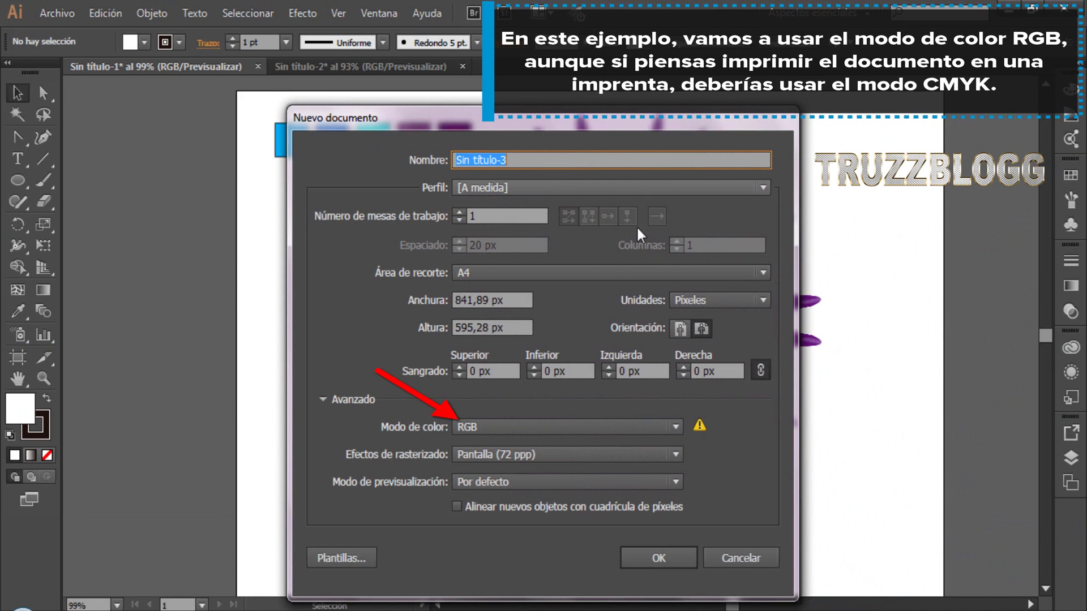
text(flor)
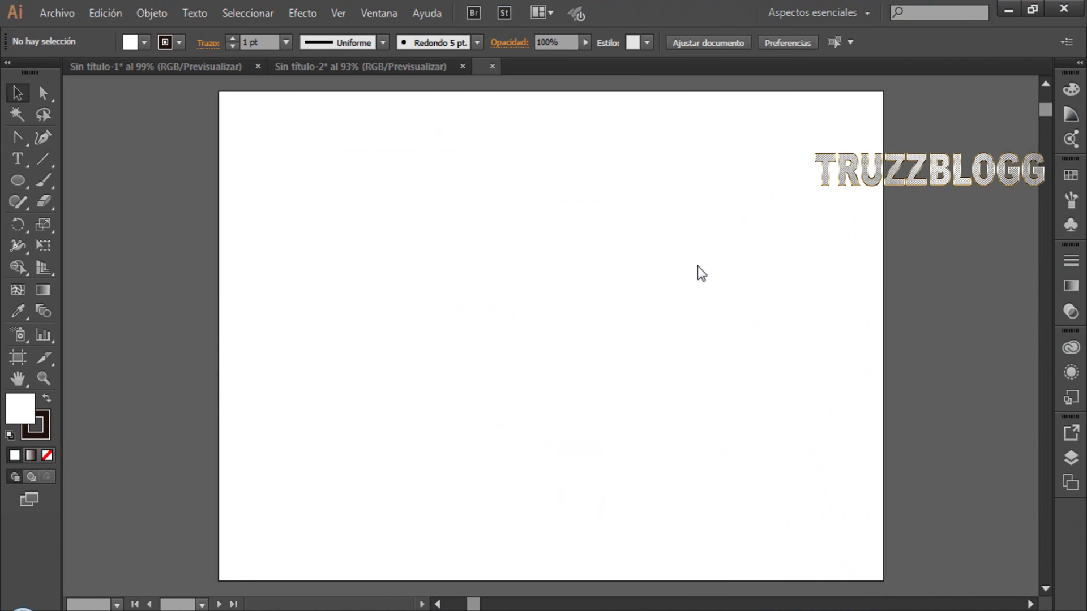
- Confirm the document, then draw an 88 × 88 px circle with the Ellipse tool
key(l)
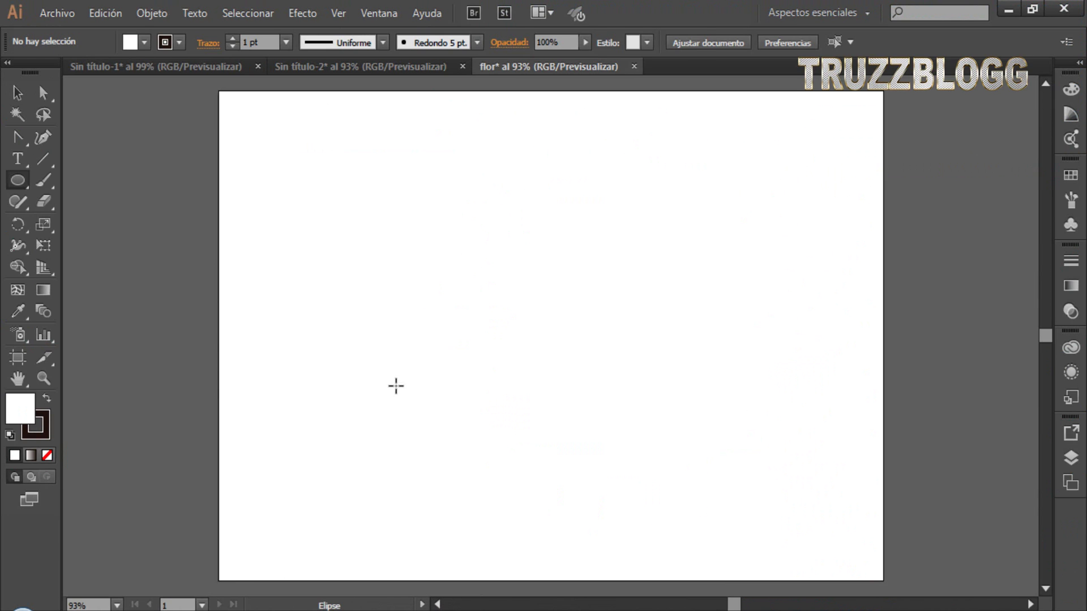
click(26, 181)
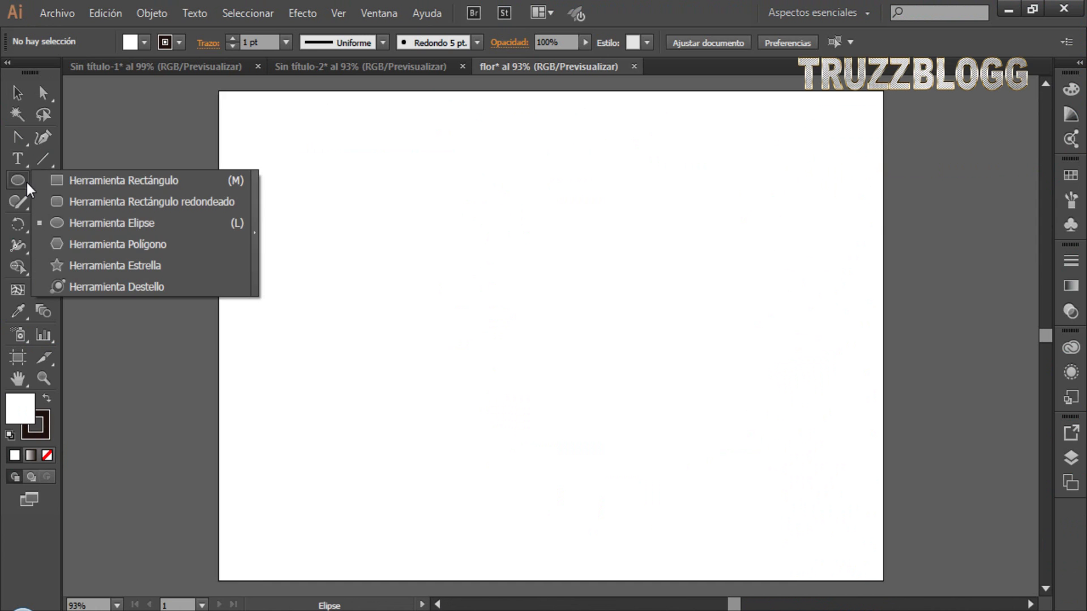
click(152, 224)
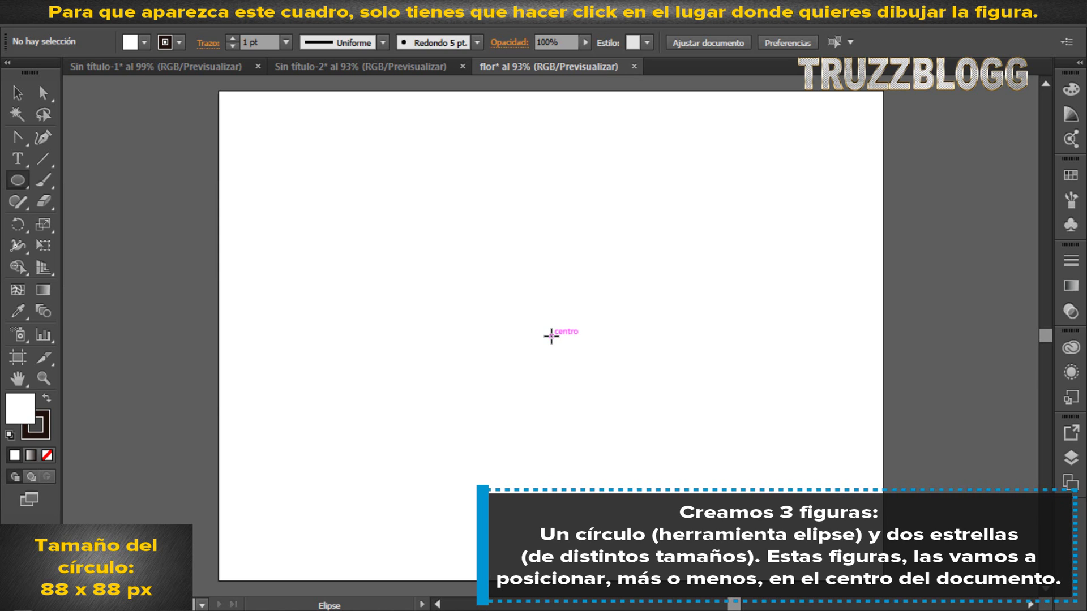
click(550, 332)
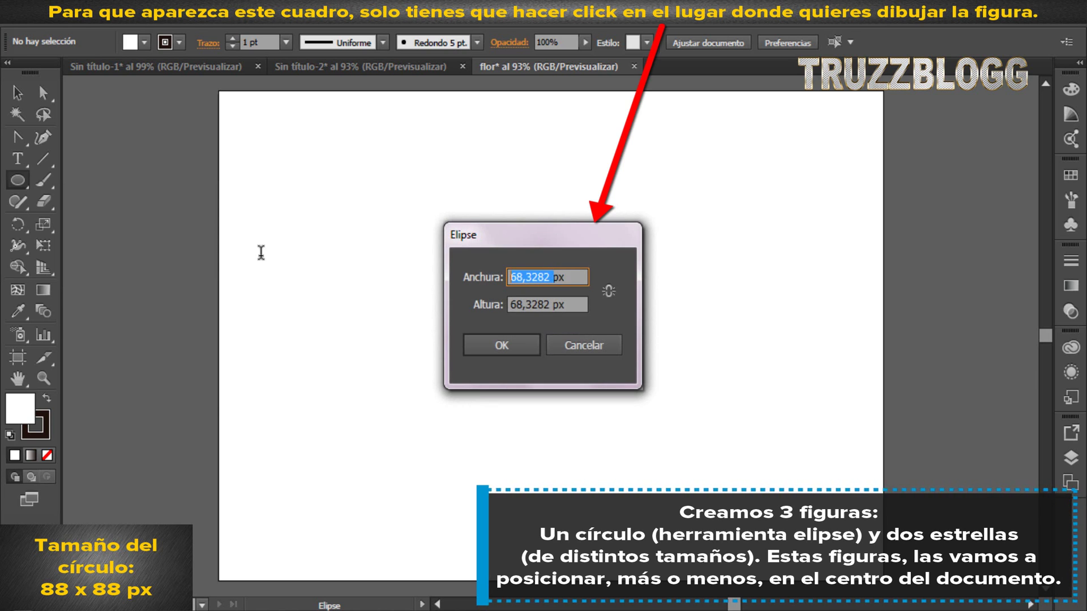
text(88)
key(Tab)
text(88)
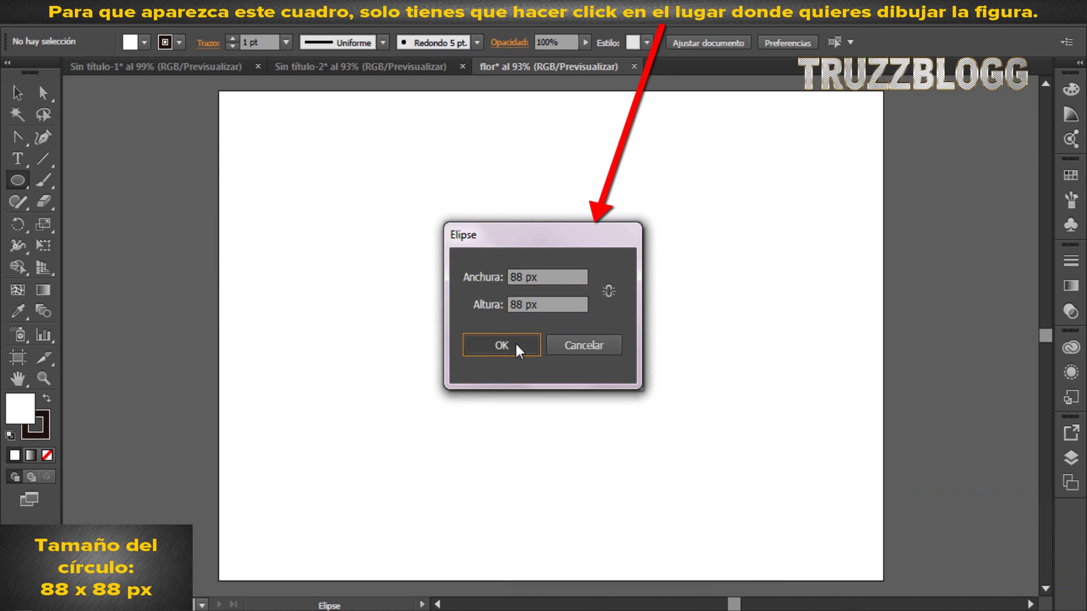
click(515, 342)
- Align the circle to the artboard, centred horizontally and vertically, then deselect it
click(17, 93)
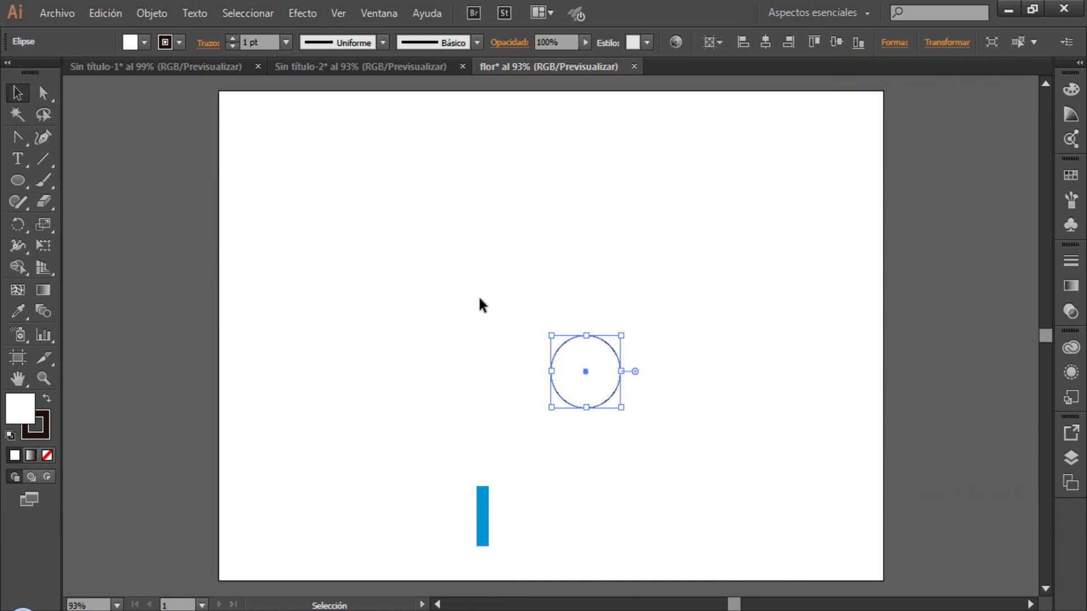
drag(428, 284, 654, 431)
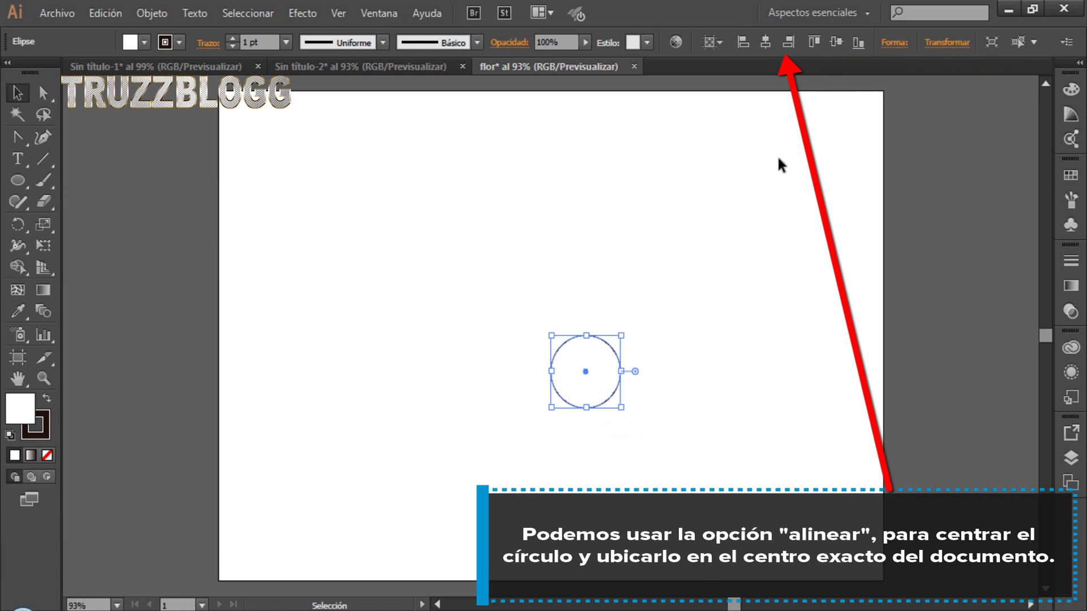
click(717, 46)
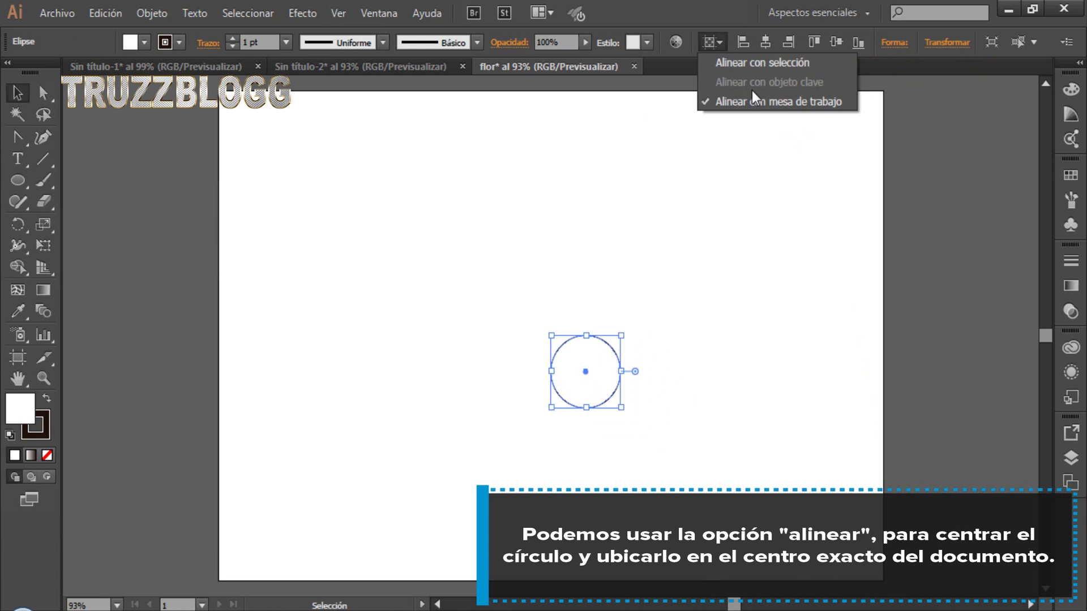
click(761, 45)
click(763, 46)
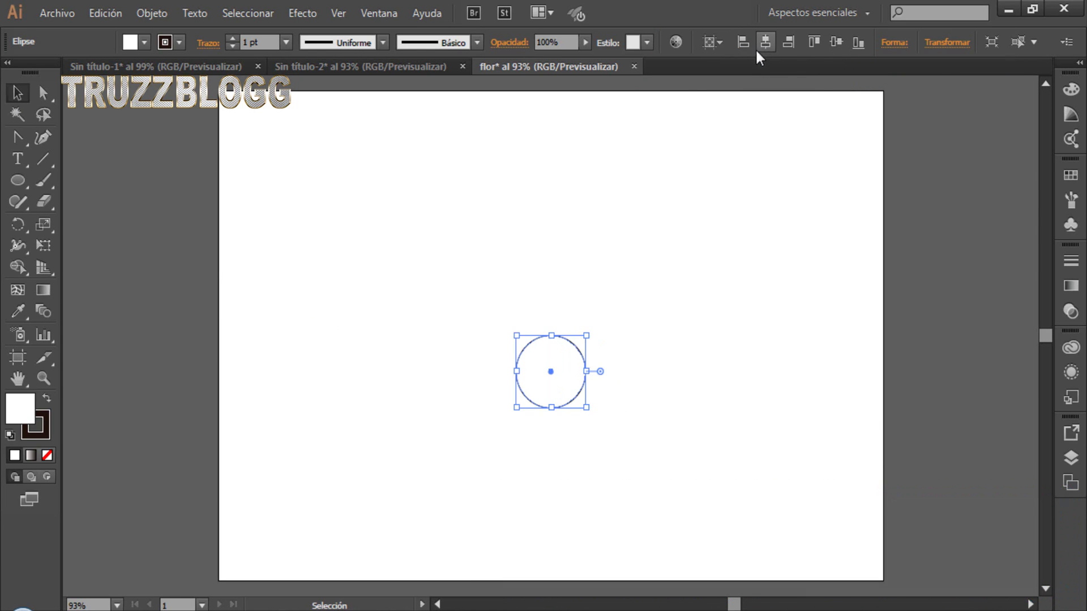
click(832, 47)
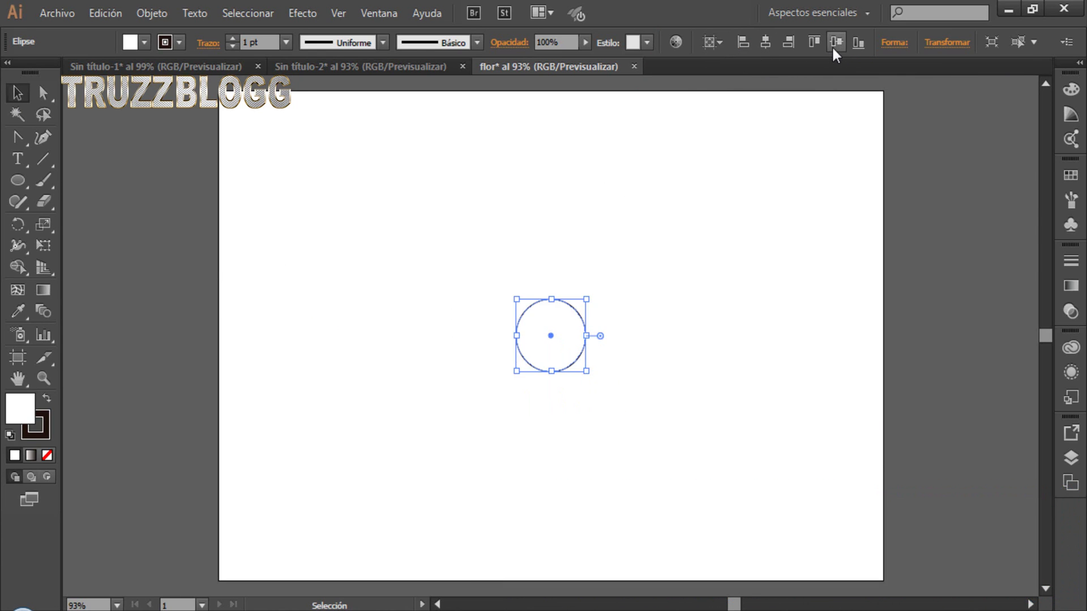
click(180, 291)
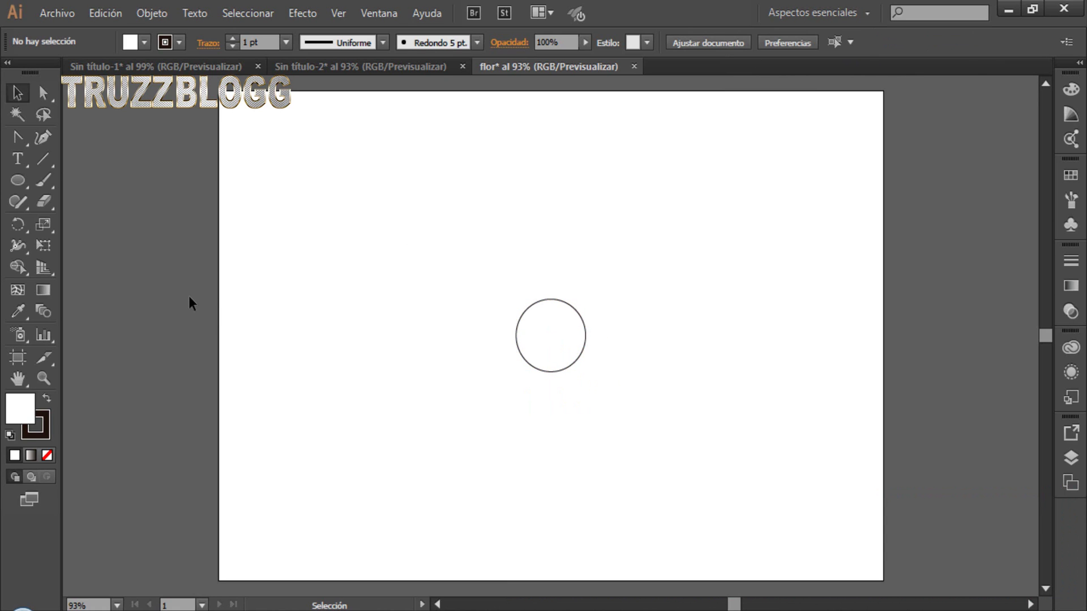
- Draw a 10-point star at the circle's centre with radii 135 and 65 px
click(20, 181)
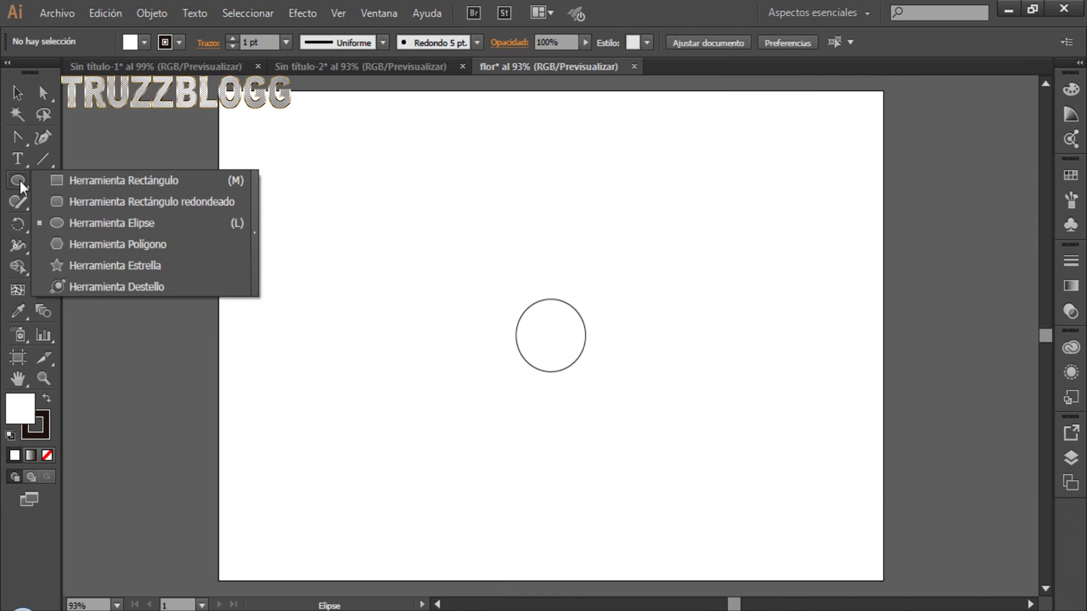
click(120, 265)
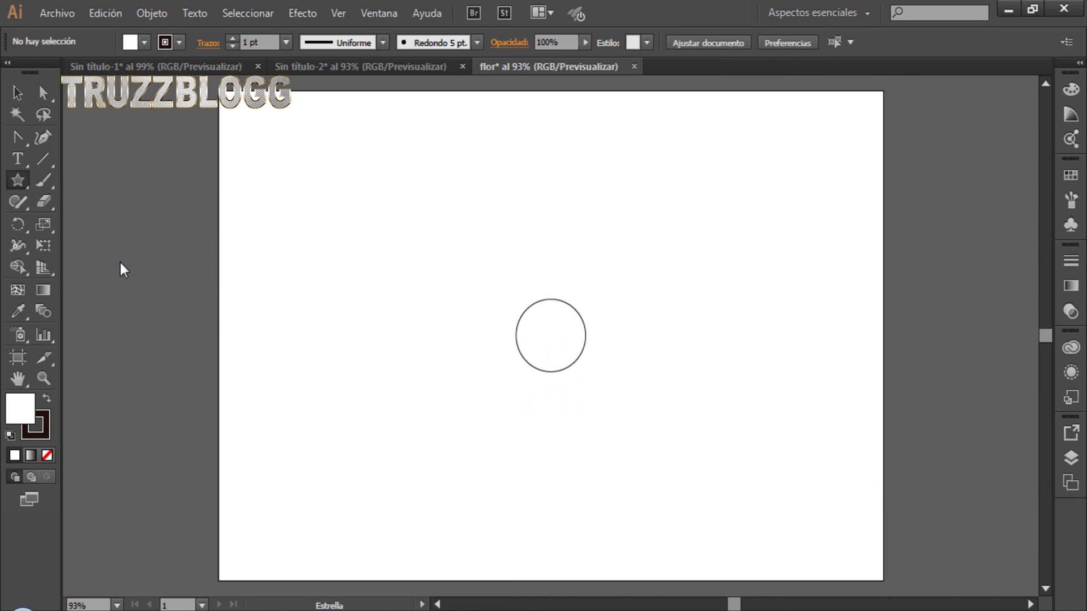
click(552, 336)
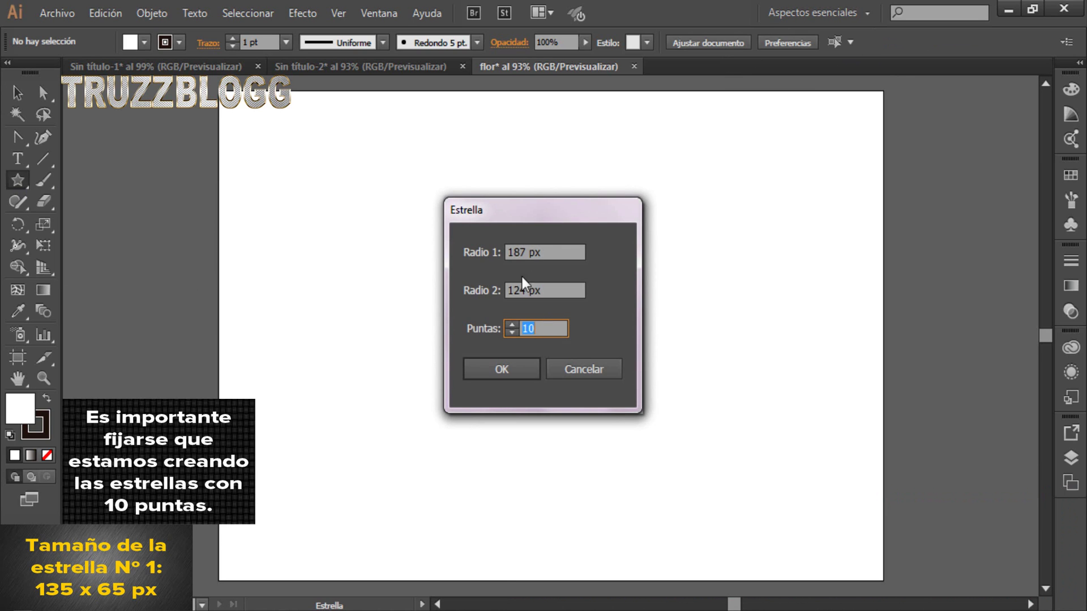
key(Tab)
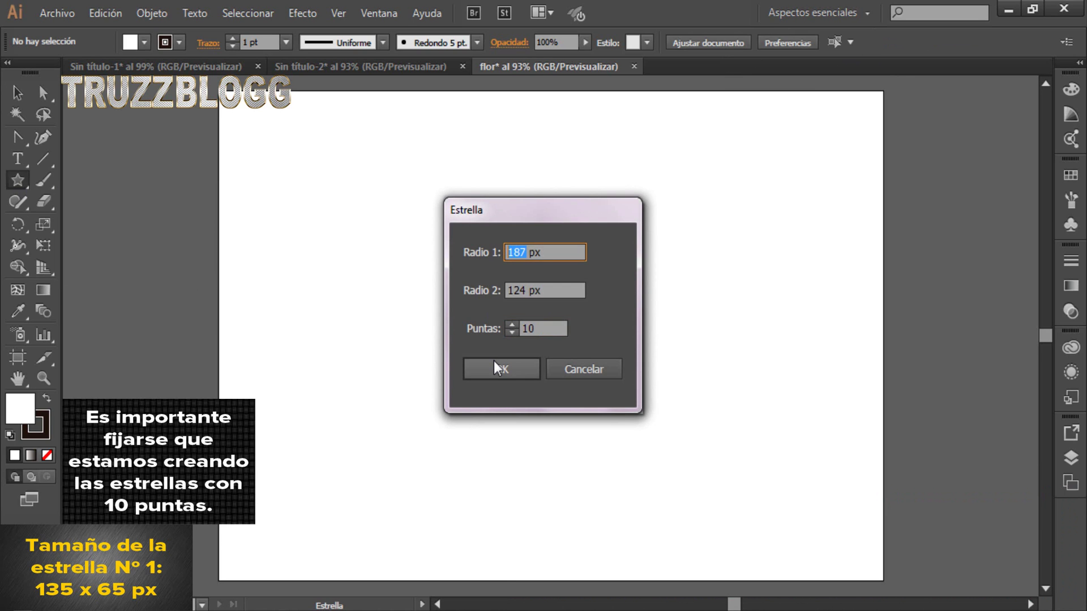
text(135)
key(Tab)
text(65)
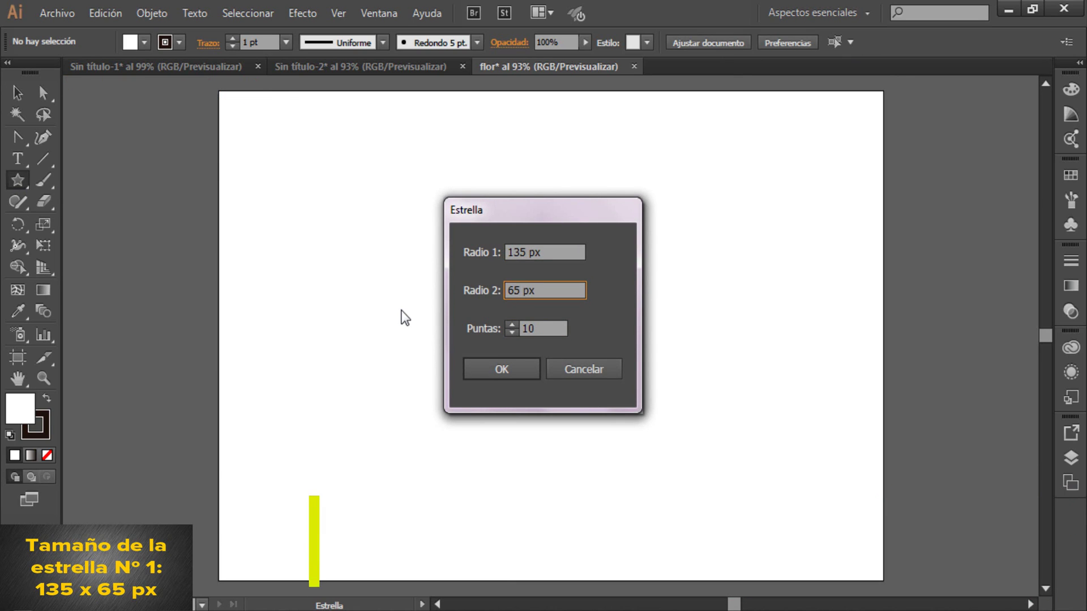
key(Return)
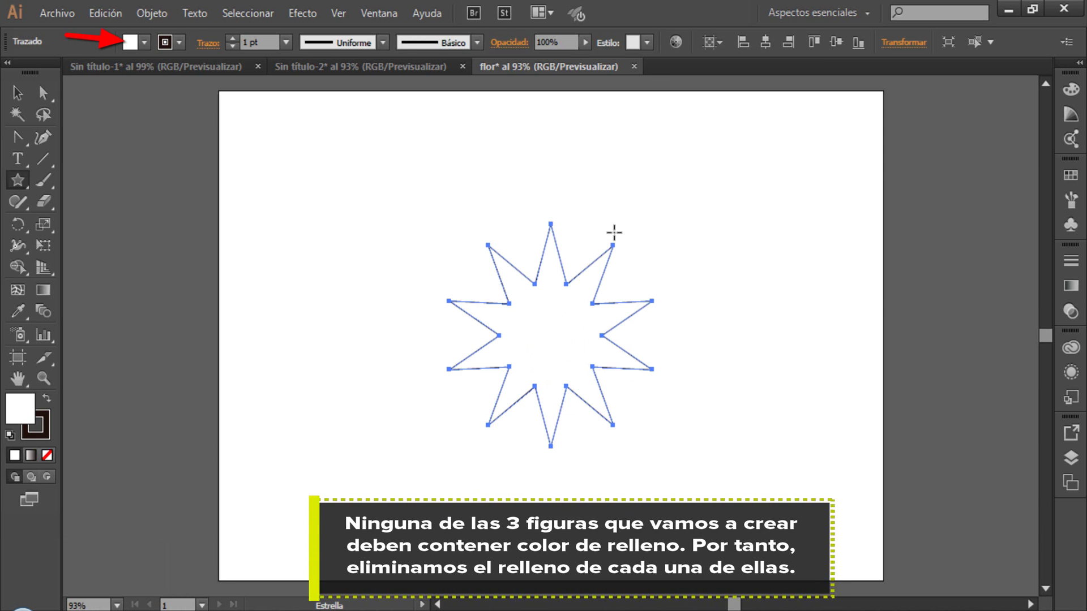
- Set the fill to None for both the star and the circle
click(144, 43)
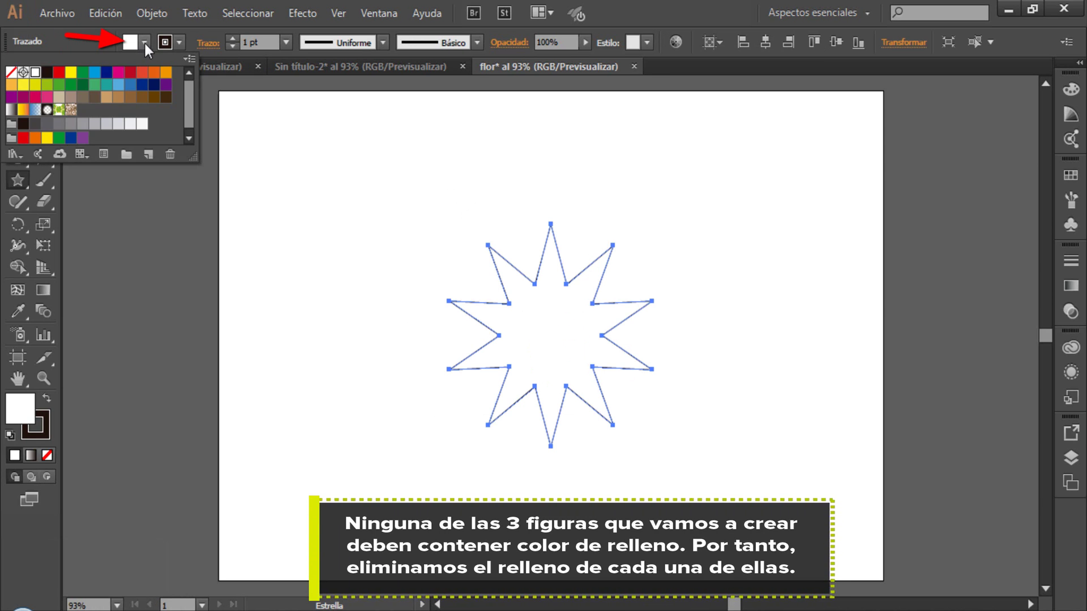
click(12, 73)
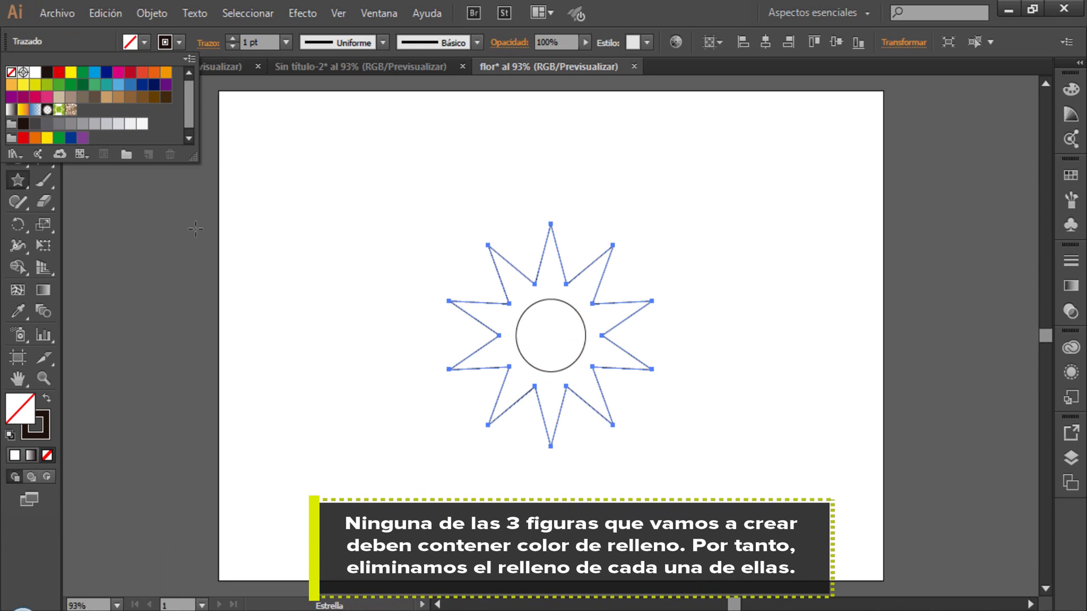
key(Escape)
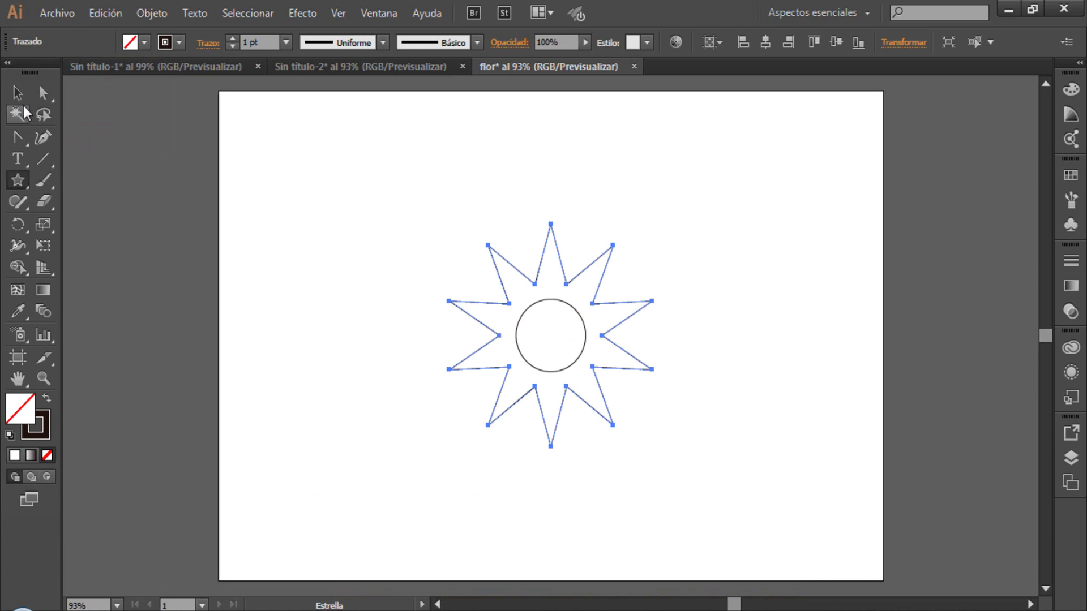
click(17, 92)
shift+click(573, 363)
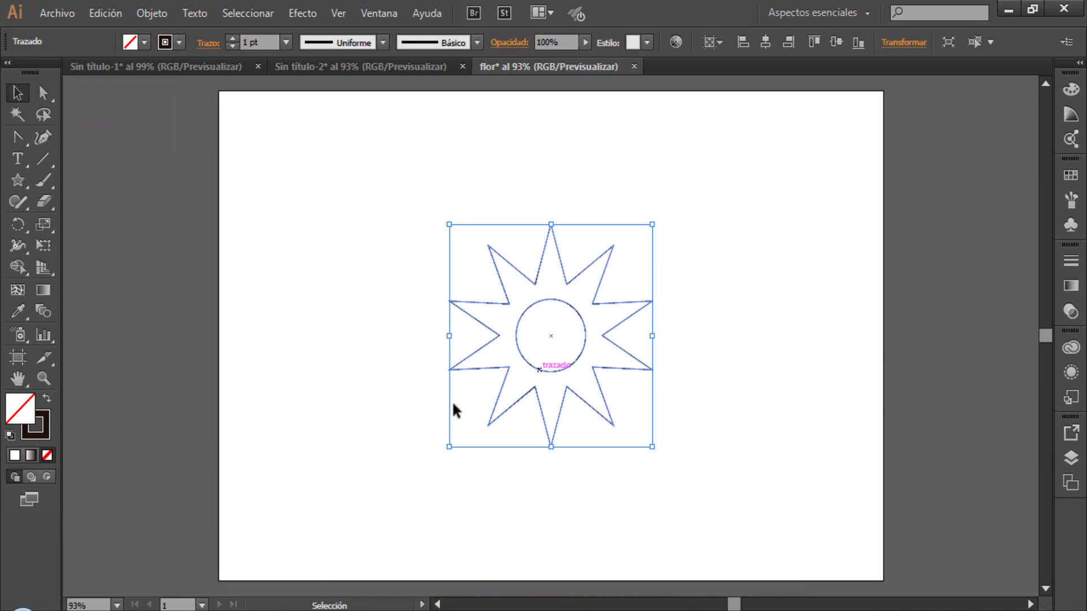
click(572, 342)
click(145, 42)
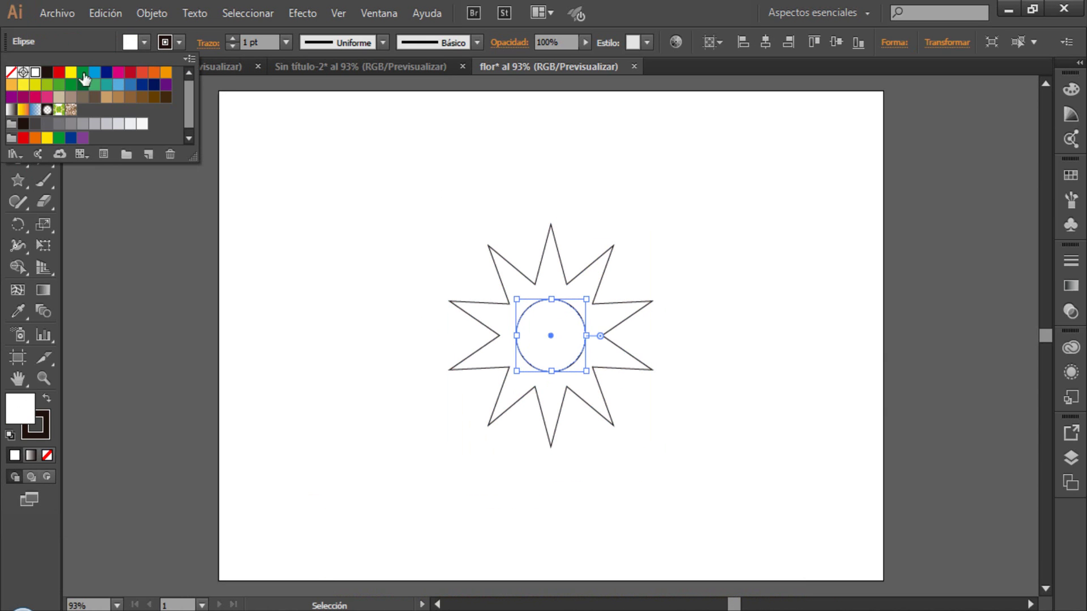
click(11, 74)
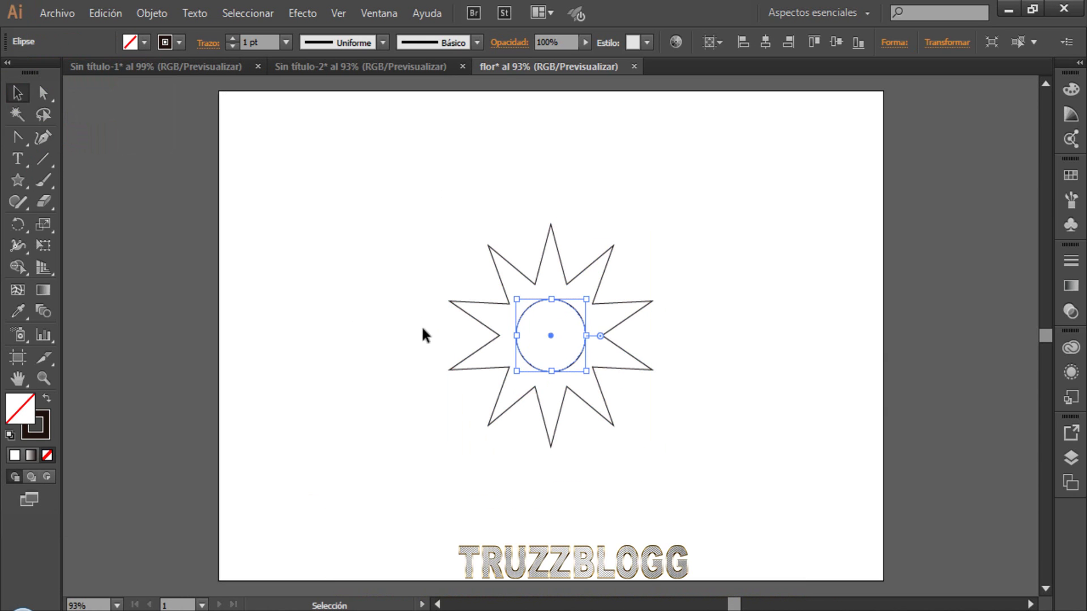
key(ctrl+a)
click(302, 290)
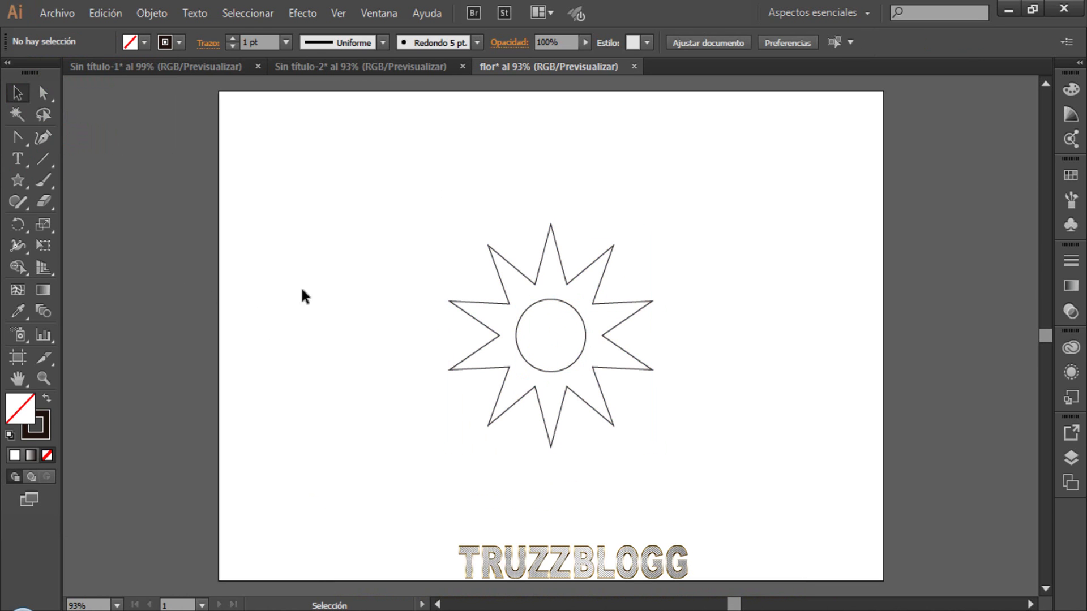
- Draw a second 10-point star, radii 187 and 124 px, centred on the circle, then deselect
click(18, 180)
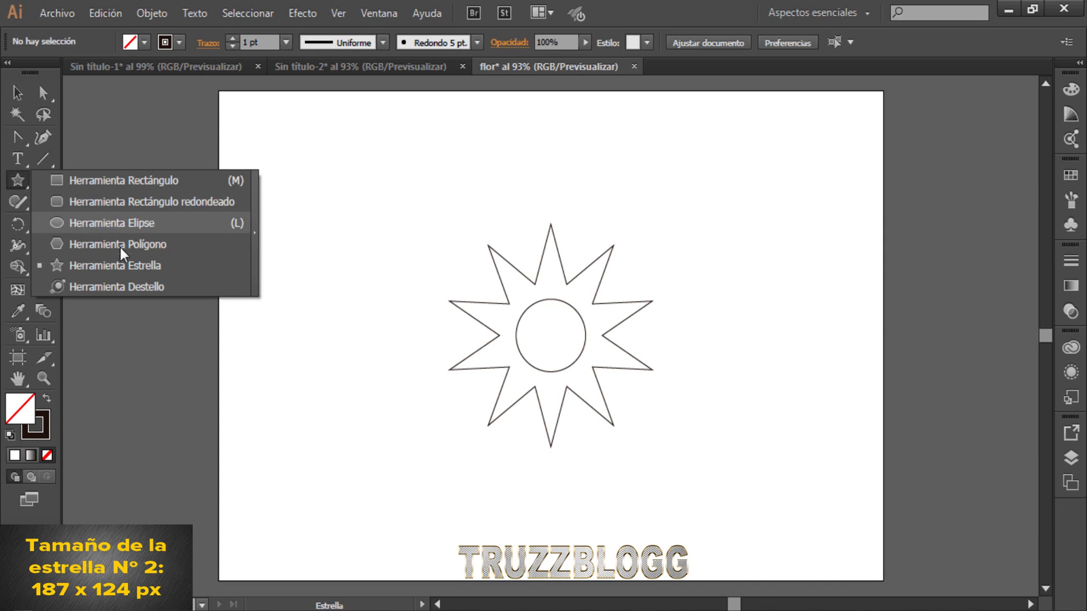
click(131, 264)
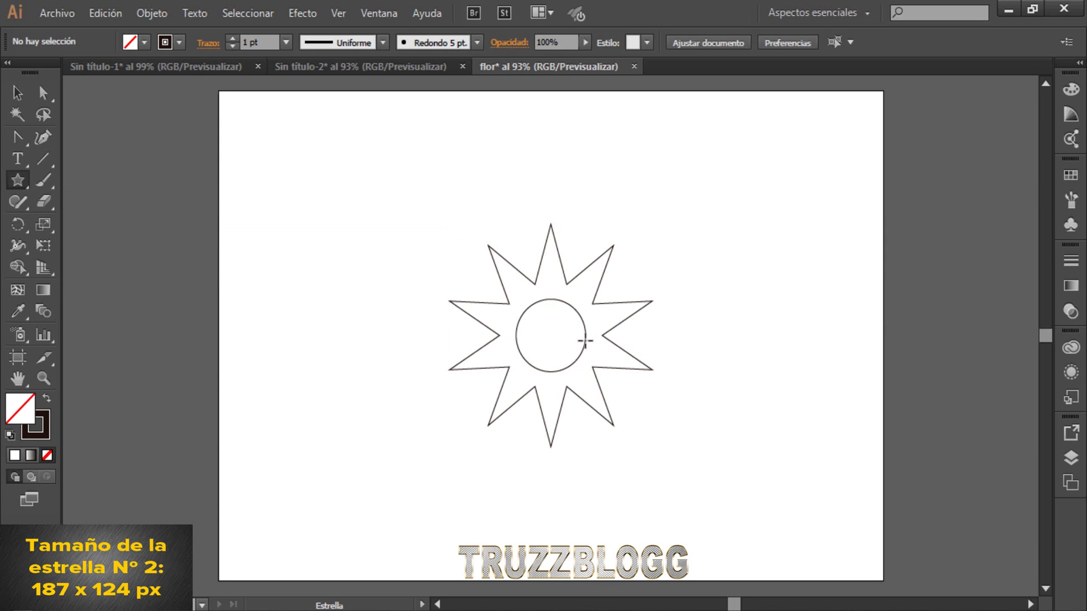
click(550, 335)
drag(512, 252, 519, 253)
text(187)
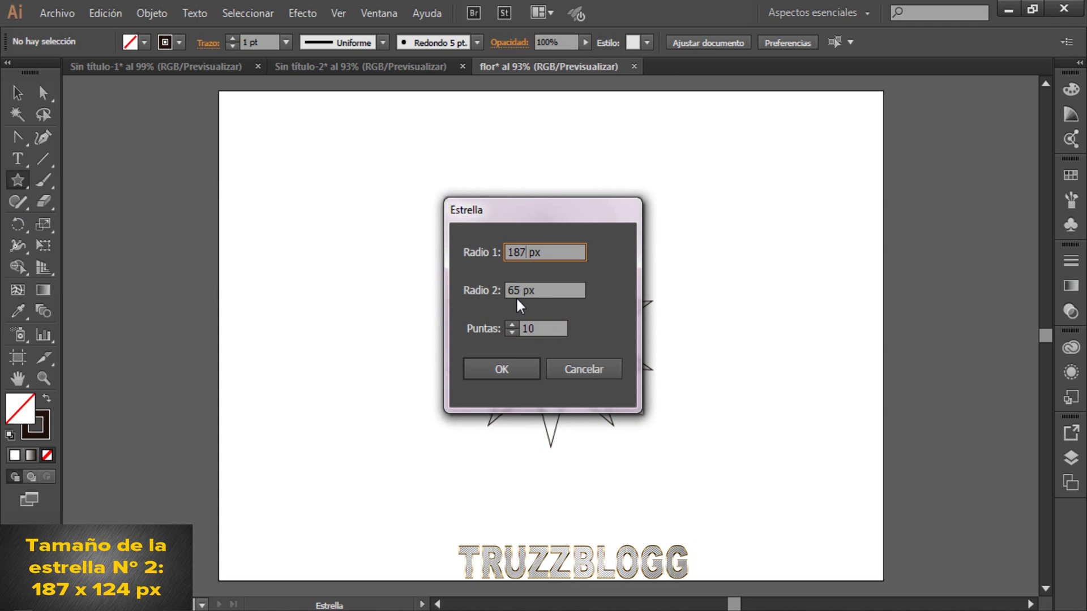
key(Tab)
text(124)
click(499, 371)
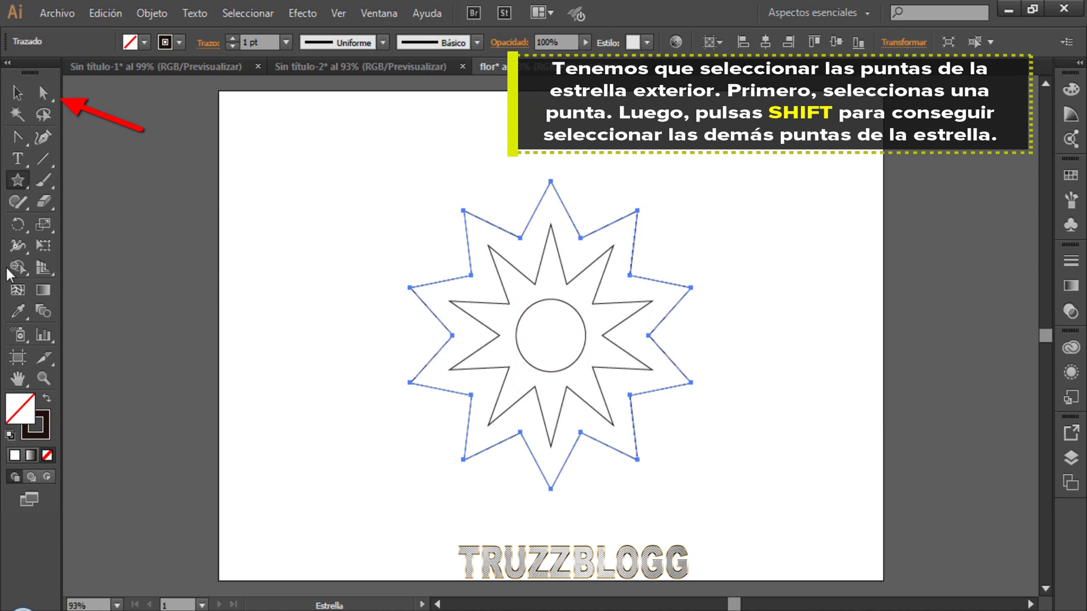
key(v)
key(ctrl+shift+a)
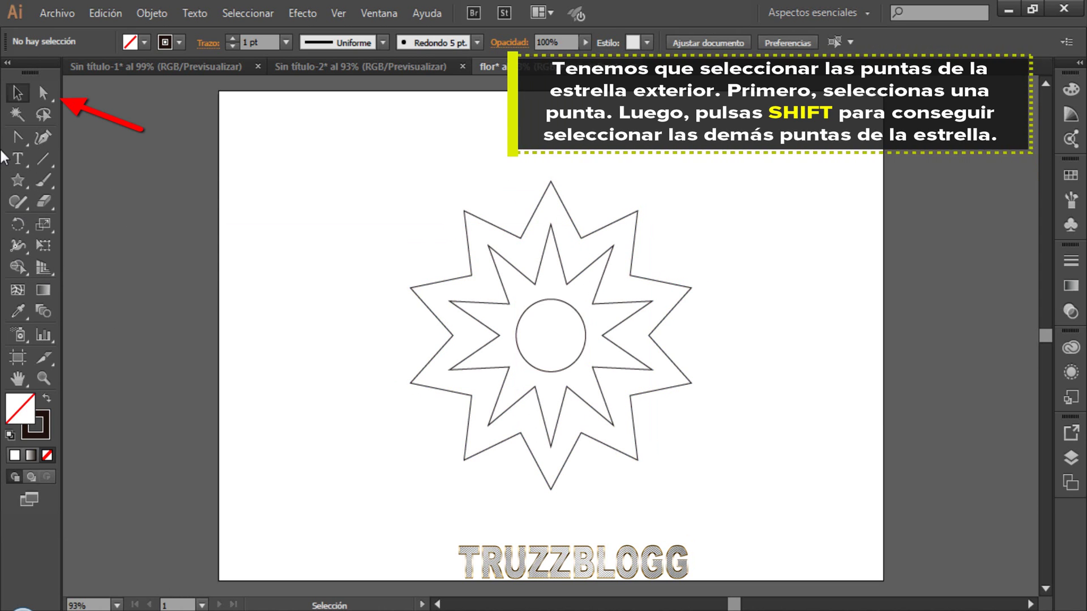
- Select the large star's ten outer tip anchors and convert them to smooth points
click(43, 100)
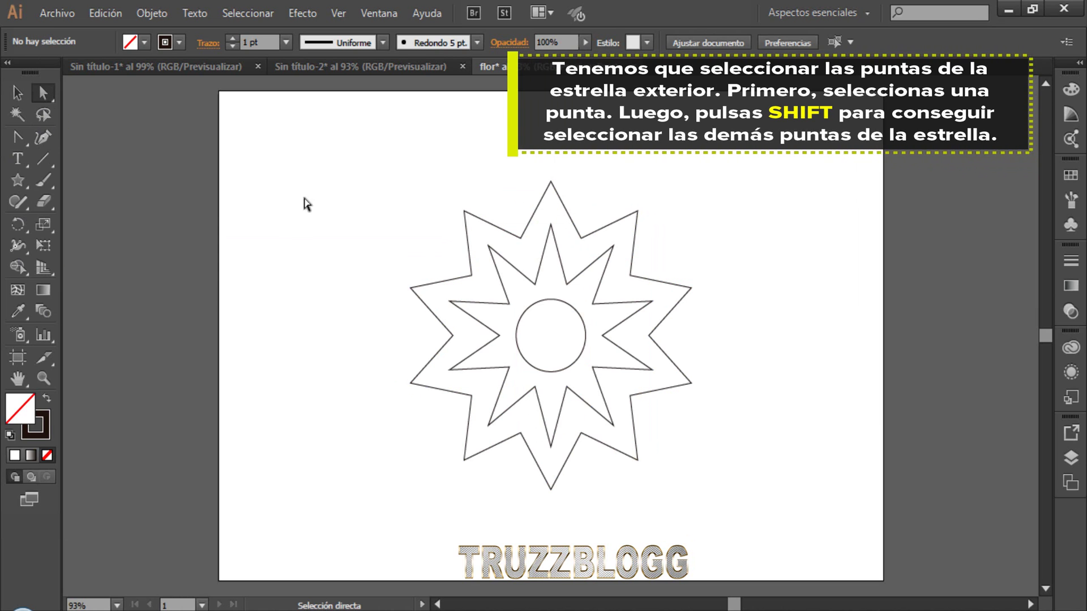
click(550, 183)
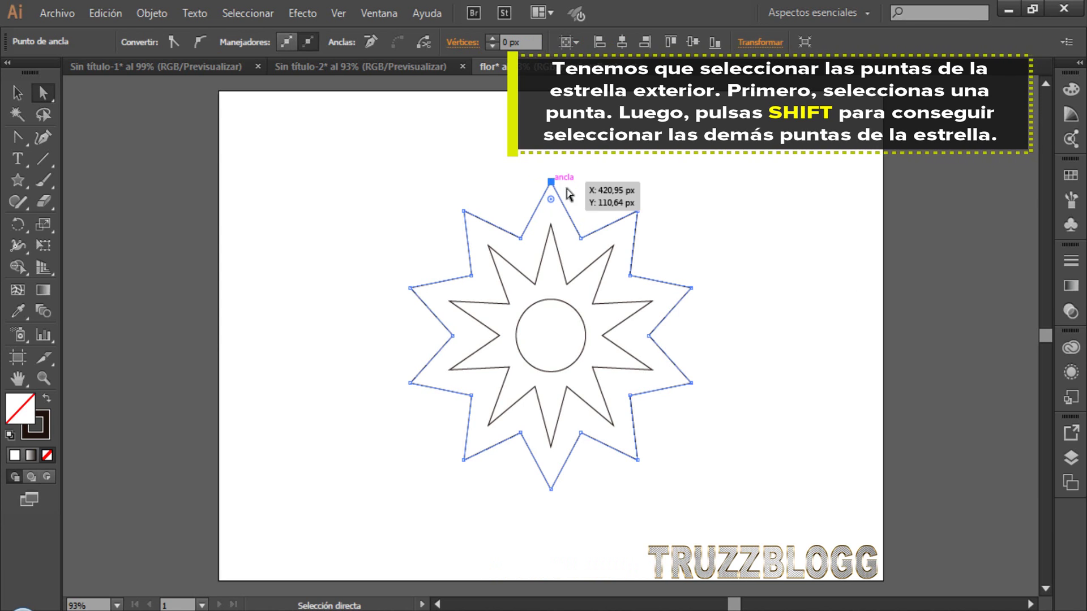
shift+click(636, 212)
shift+click(691, 287)
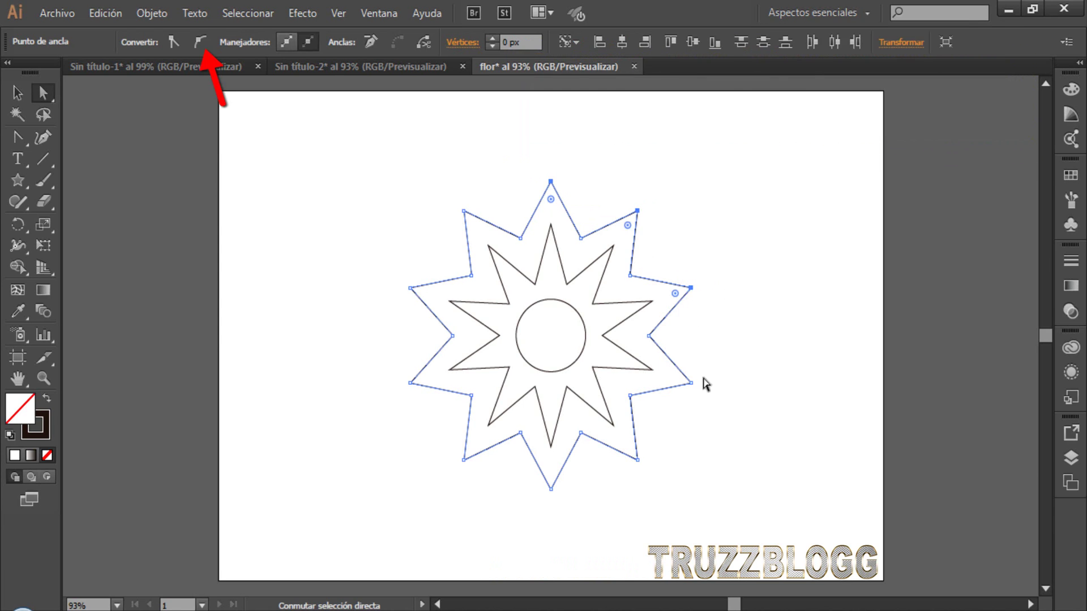
shift+click(690, 383)
shift+click(637, 460)
shift+click(550, 489)
shift+click(410, 383)
shift+click(410, 287)
shift+click(463, 211)
click(200, 42)
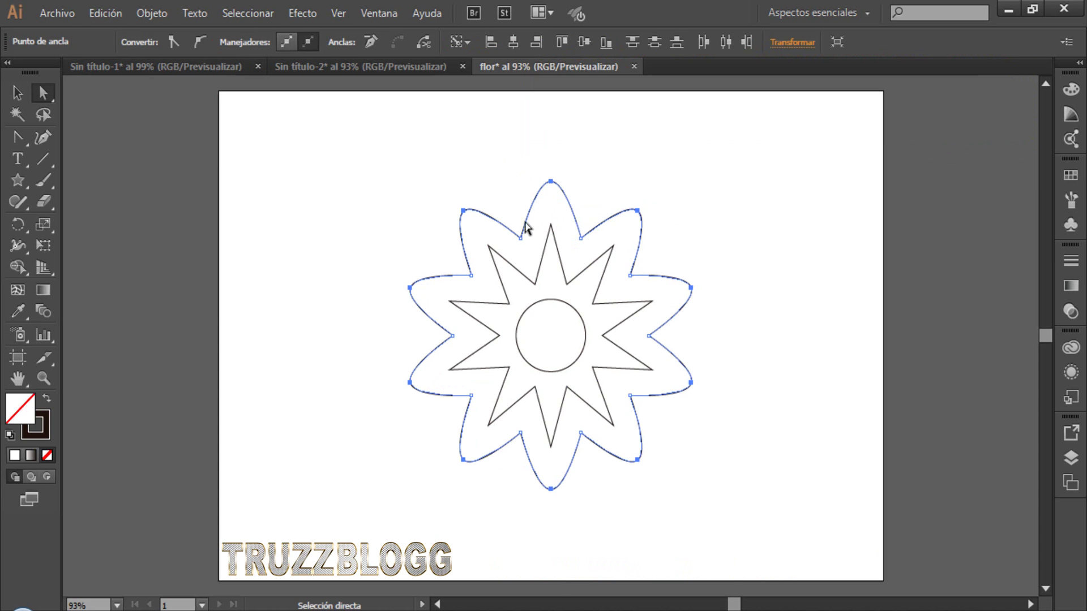
shift+click(553, 237)
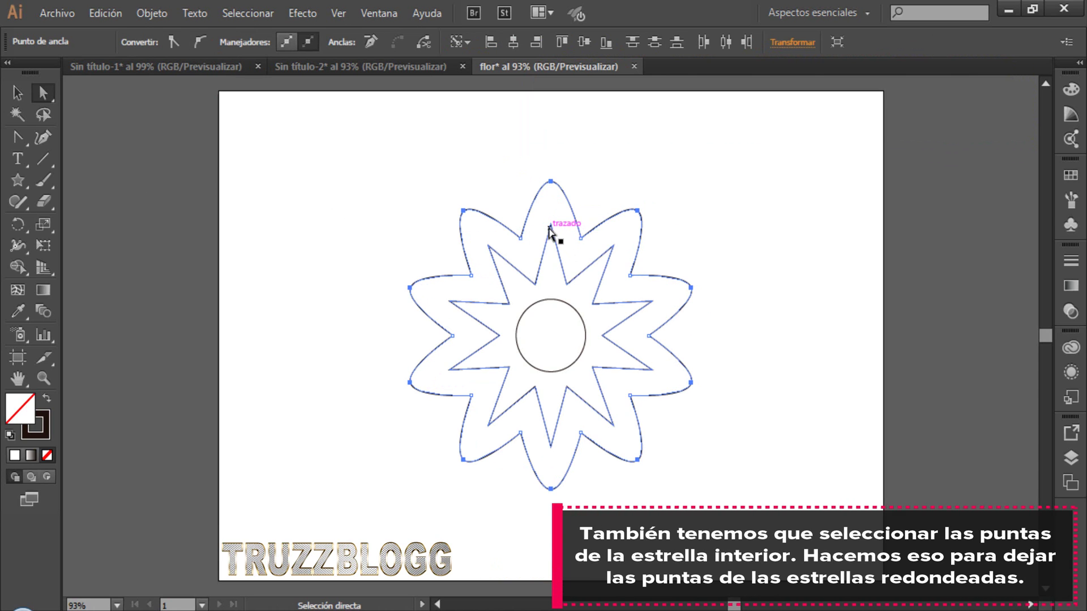
- Select the inner star's ten tip anchors and convert them to smooth points
click(115, 177)
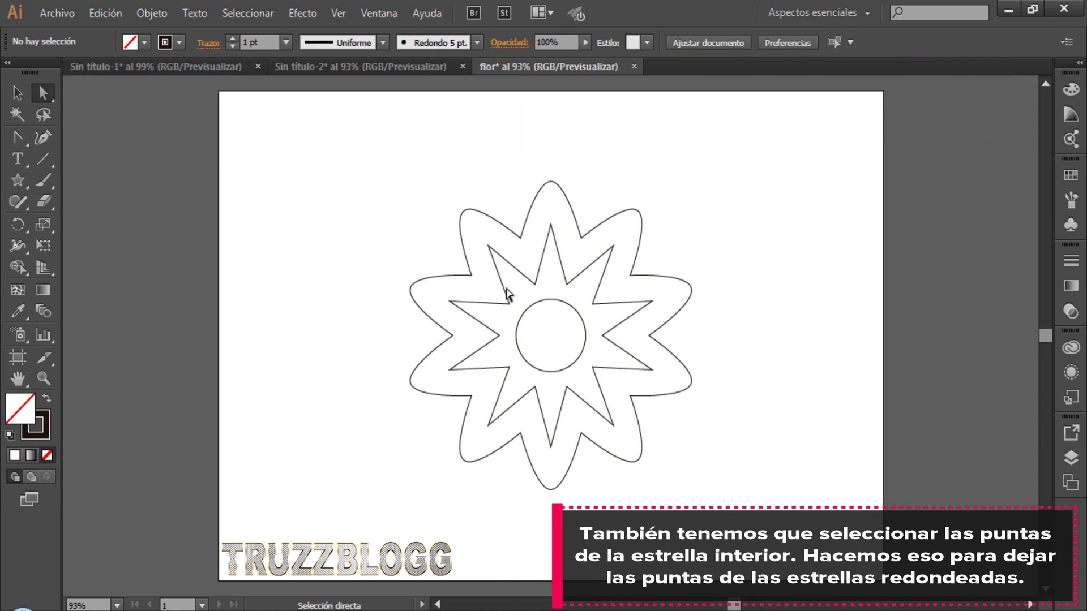
click(551, 225)
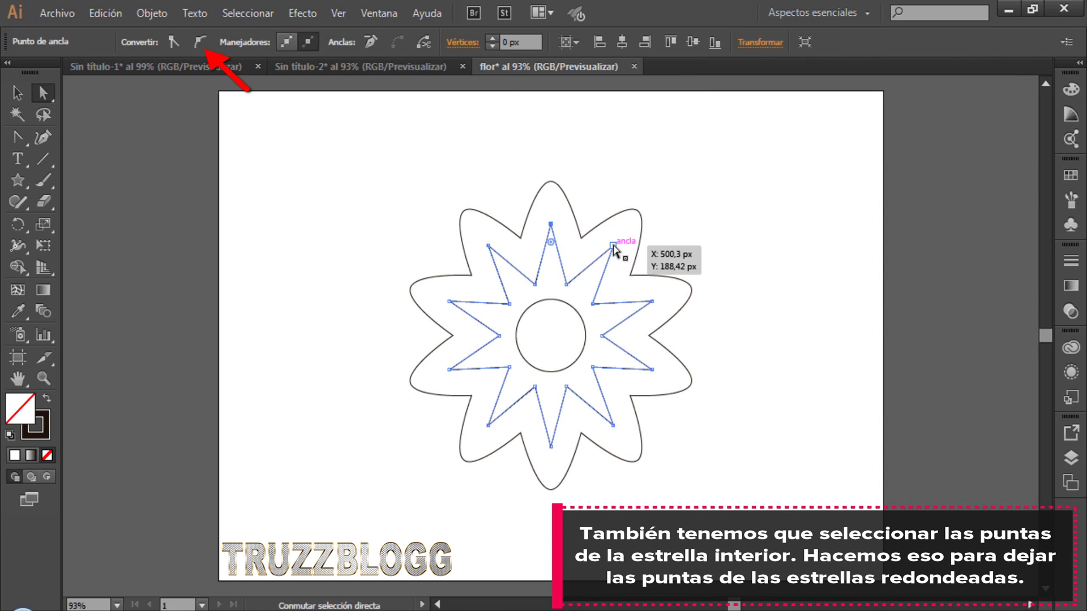
shift+click(613, 246)
shift+click(652, 301)
shift+click(652, 369)
shift+click(612, 425)
shift+click(551, 446)
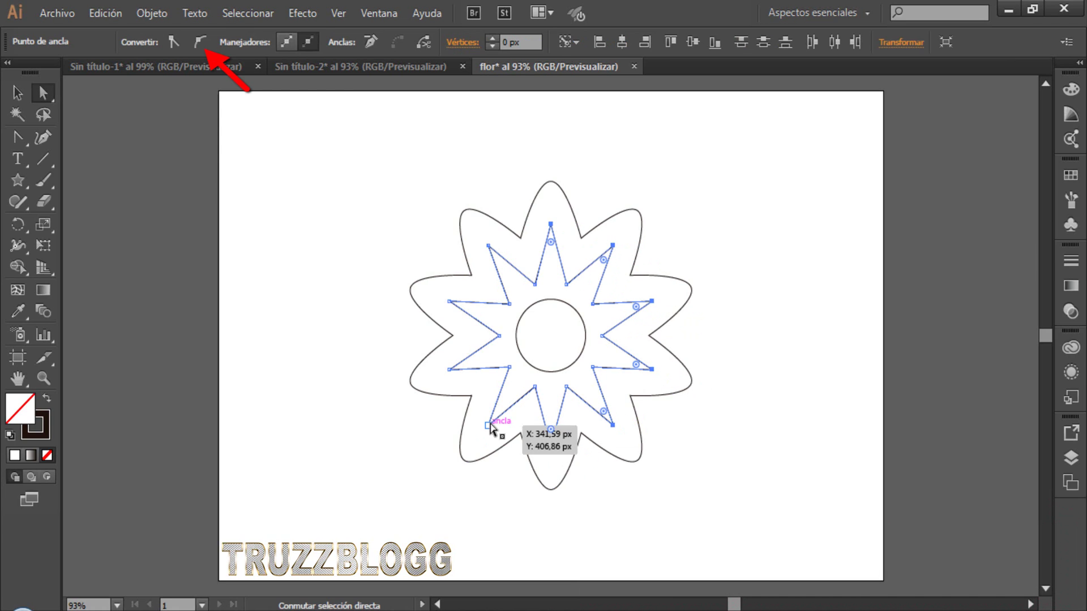
shift+click(488, 424)
shift+click(449, 369)
shift+click(448, 301)
shift+click(488, 245)
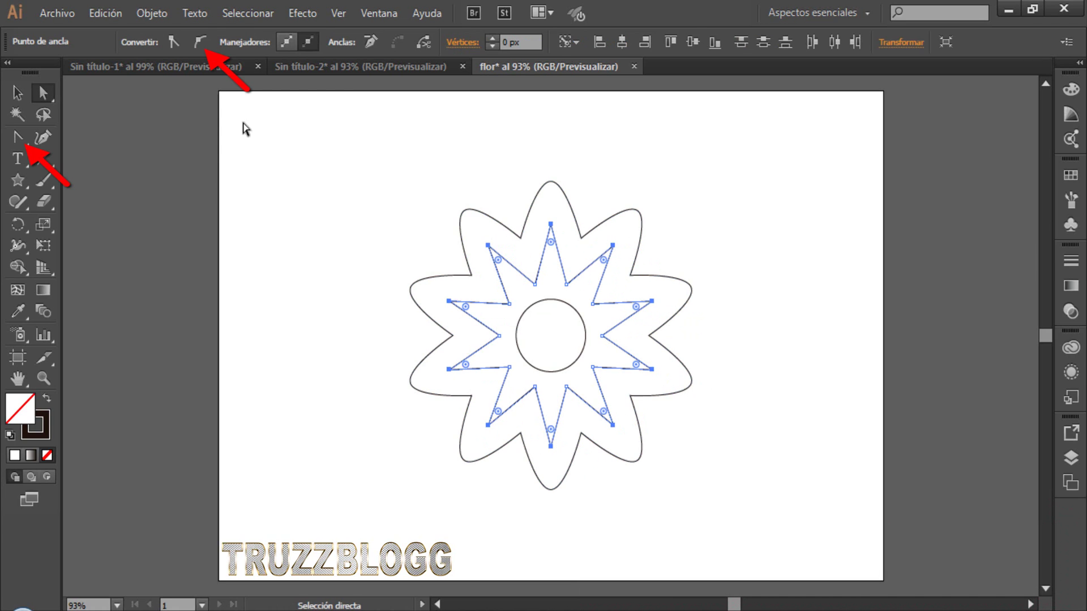
click(200, 42)
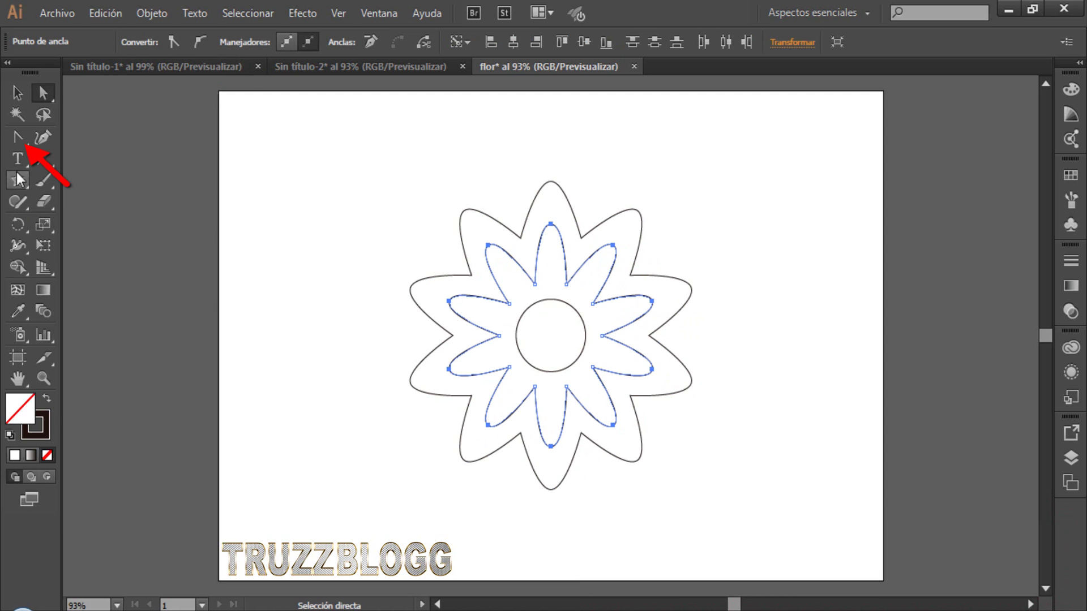
- Round each inner corner of the outer star using the Anchor Point tool
click(18, 142)
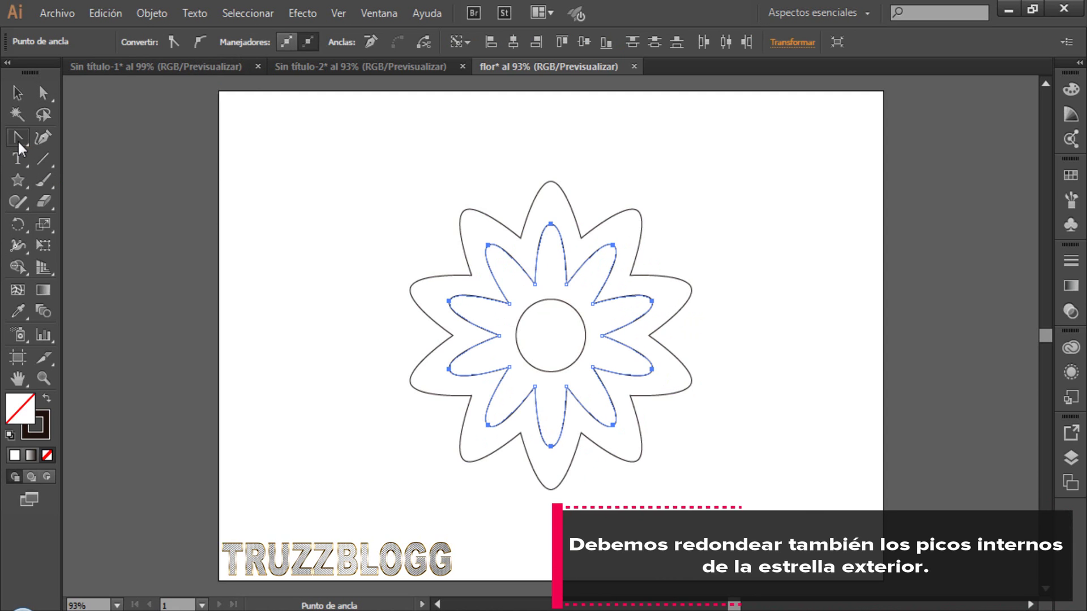
click(520, 238)
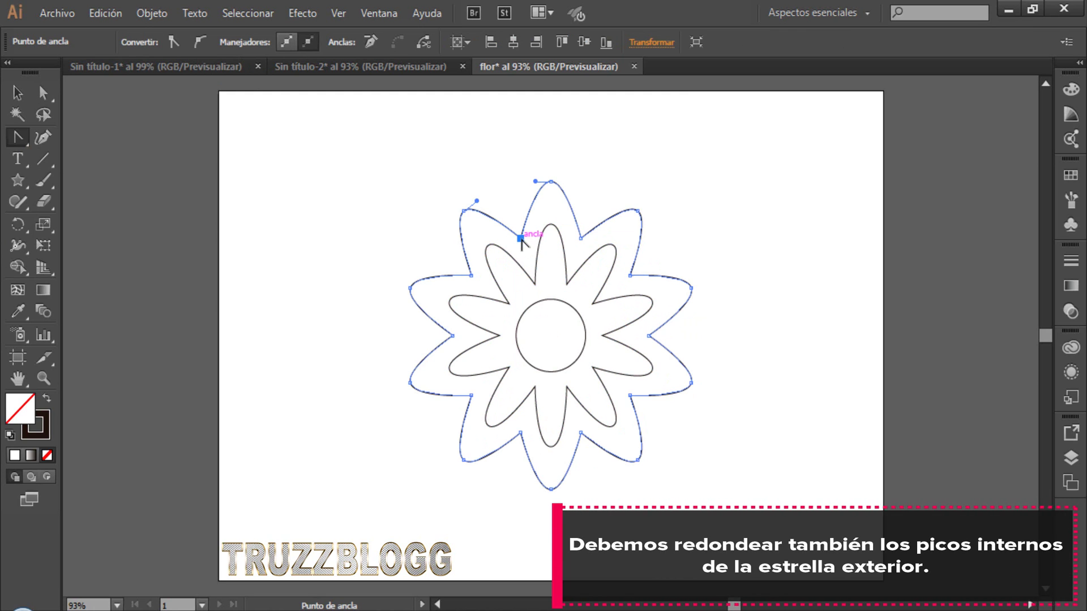
drag(520, 238, 585, 243)
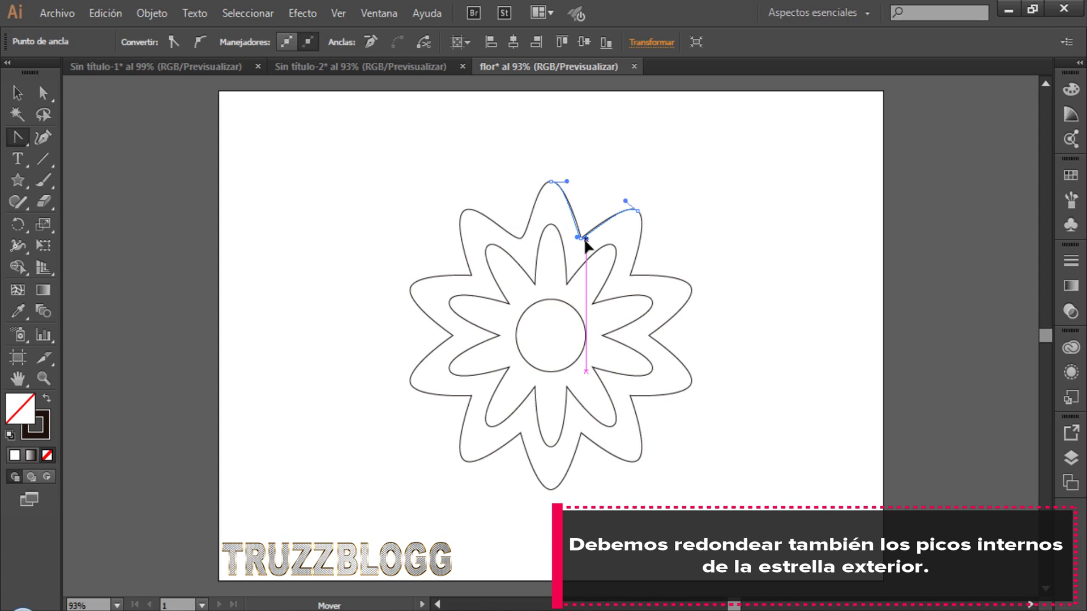
drag(585, 241, 590, 238)
drag(649, 337, 649, 340)
drag(631, 395, 636, 396)
drag(579, 433, 575, 439)
drag(472, 392, 473, 397)
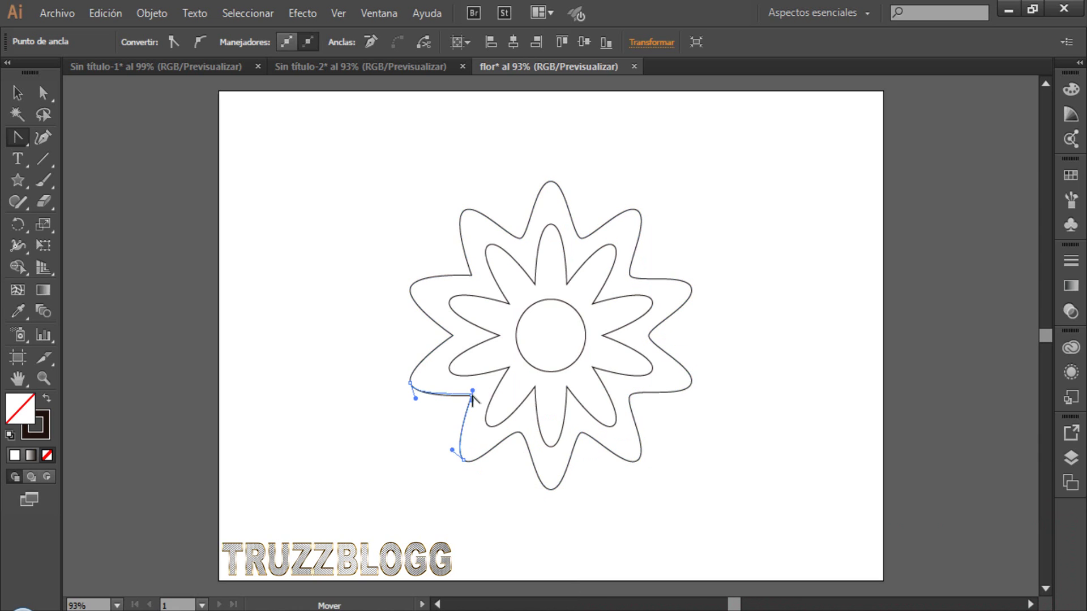
drag(453, 337, 454, 335)
drag(472, 277, 470, 275)
key(v)
click(348, 365)
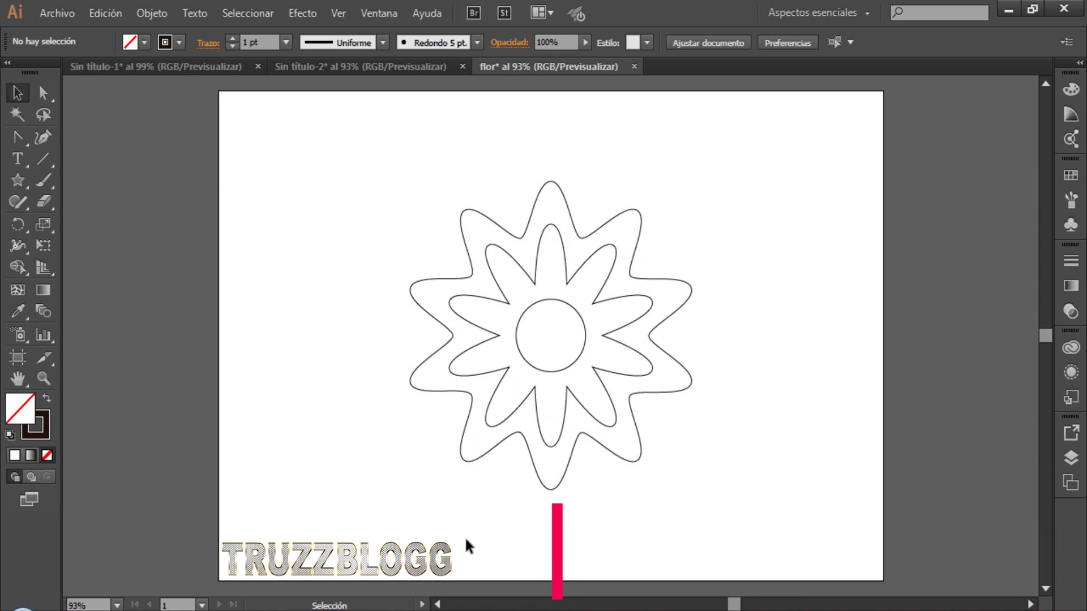
- Give all three flower shapes a 0,3 pt stroke weight, then deselect
drag(362, 160, 719, 503)
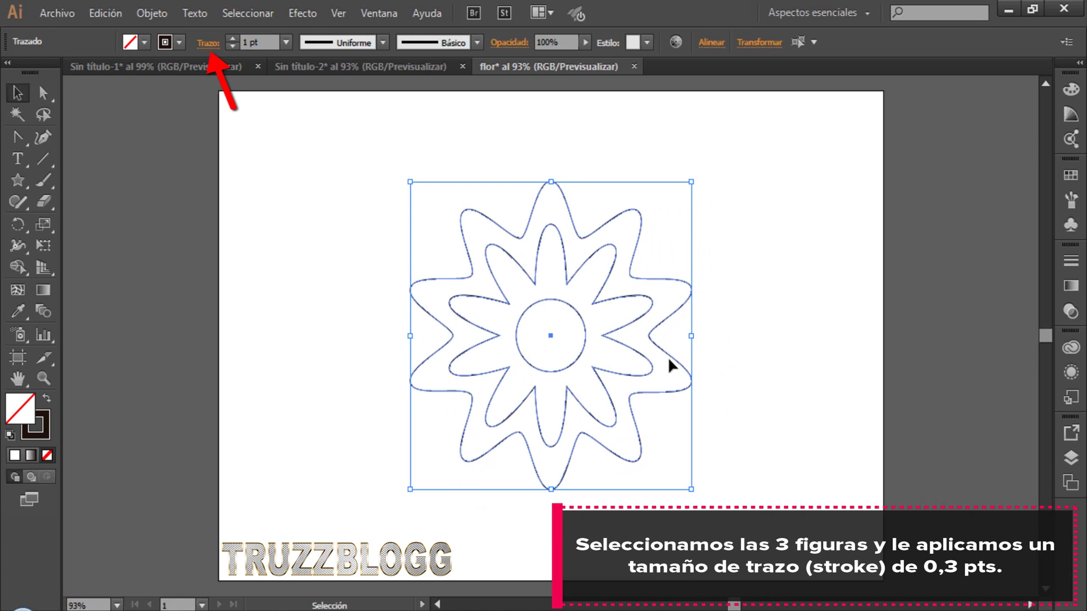
double_click(246, 43)
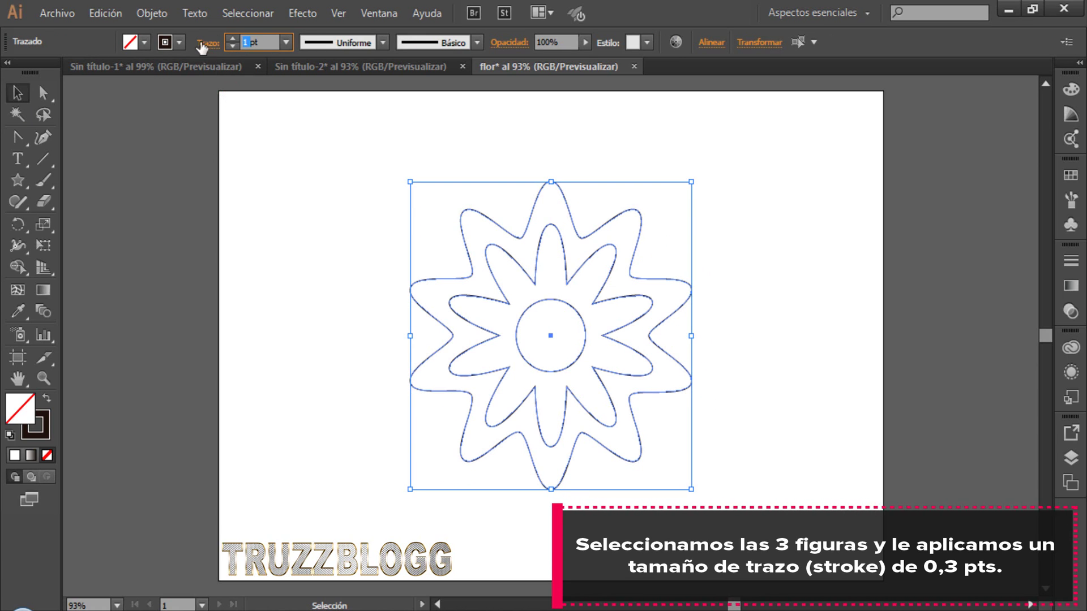
text(0,3)
key(Return)
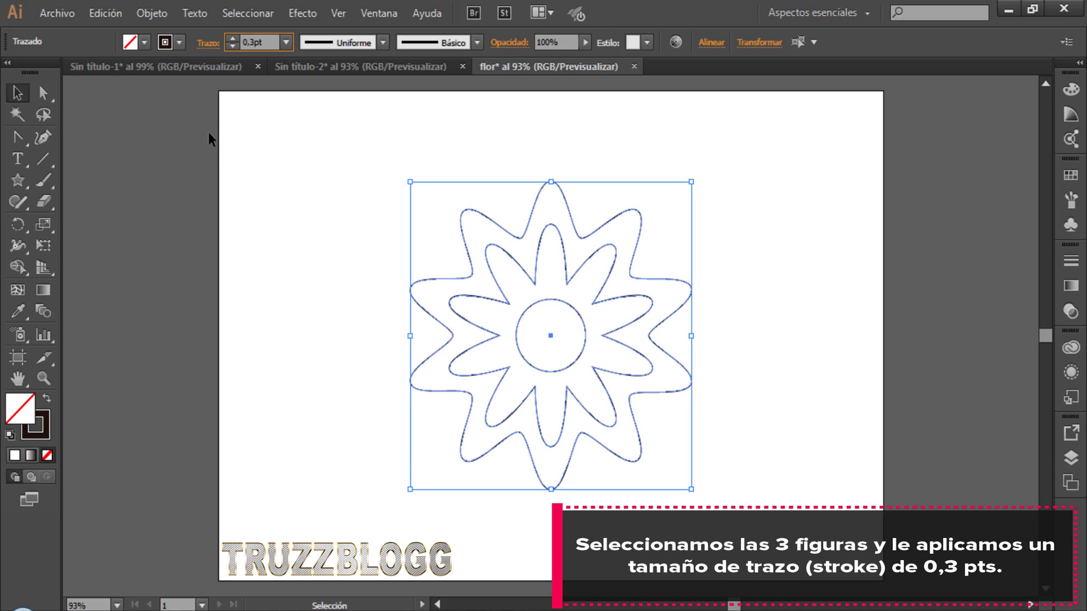
key(Return)
click(179, 269)
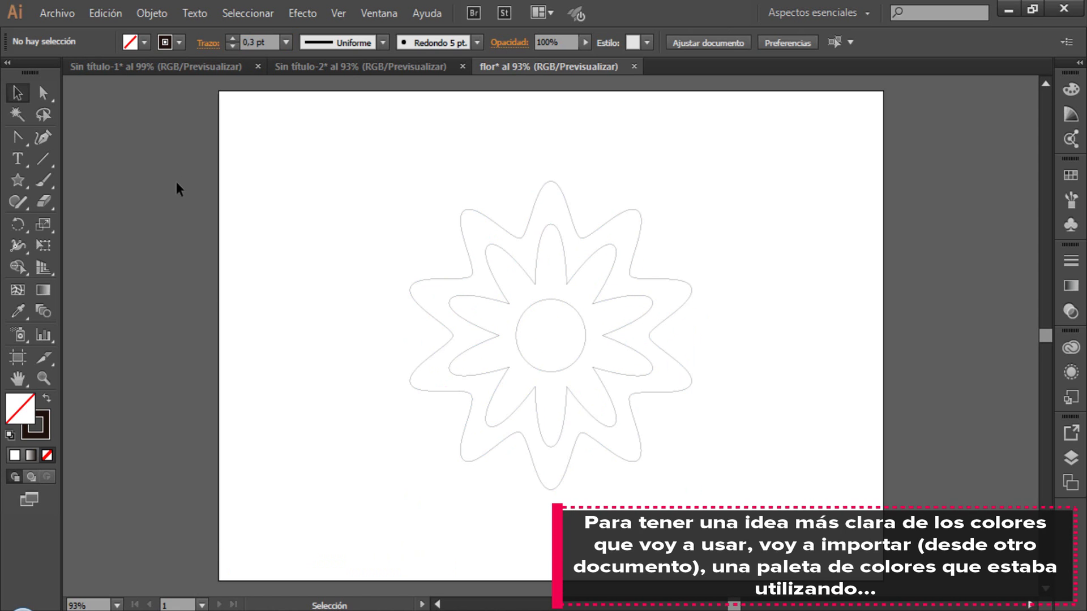
- Copy the five colour squares from Sin título-1 and paste them at flor's top-left
click(205, 66)
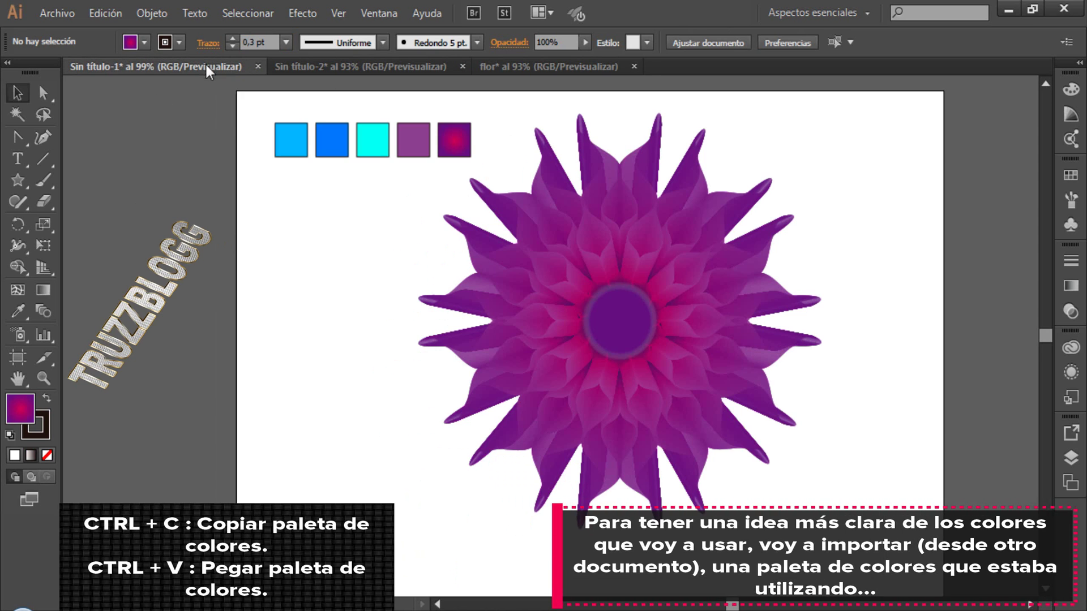
drag(263, 106, 473, 164)
key(ctrl+c)
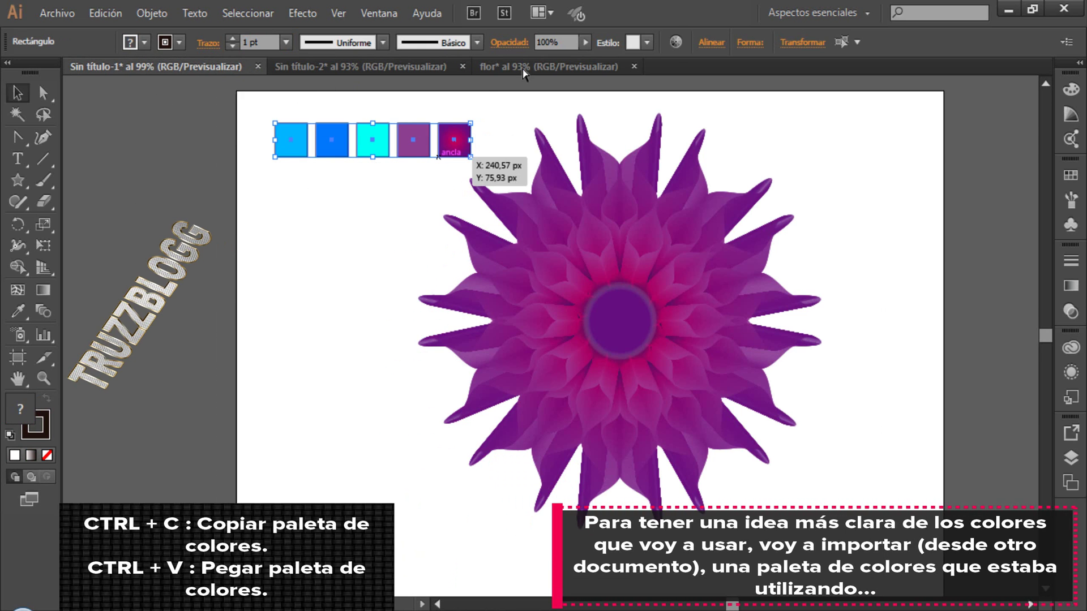
click(548, 66)
key(ctrl+v)
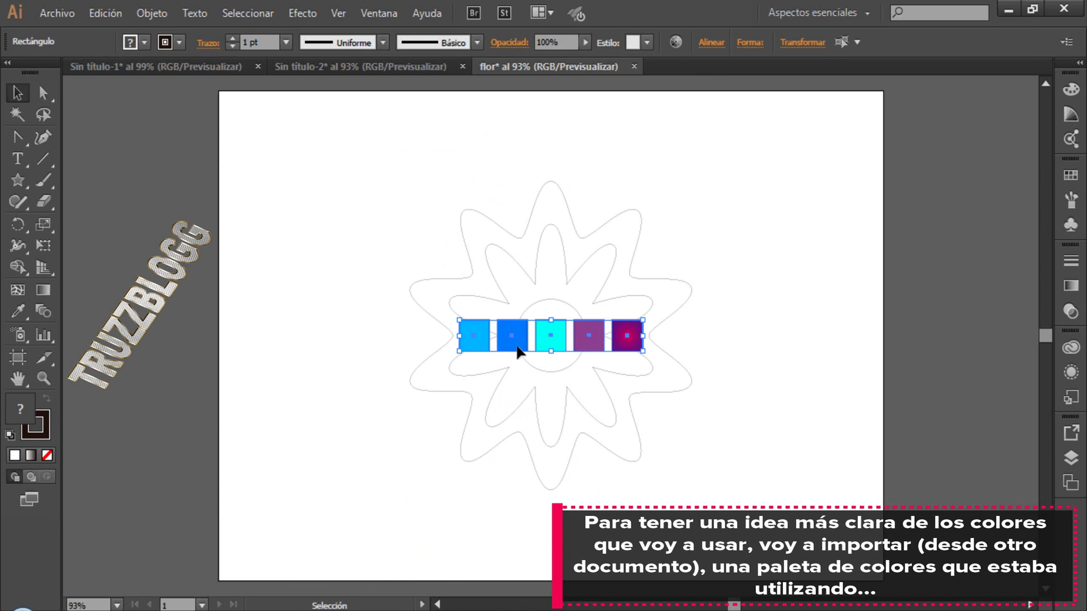
drag(512, 339, 300, 142)
click(294, 180)
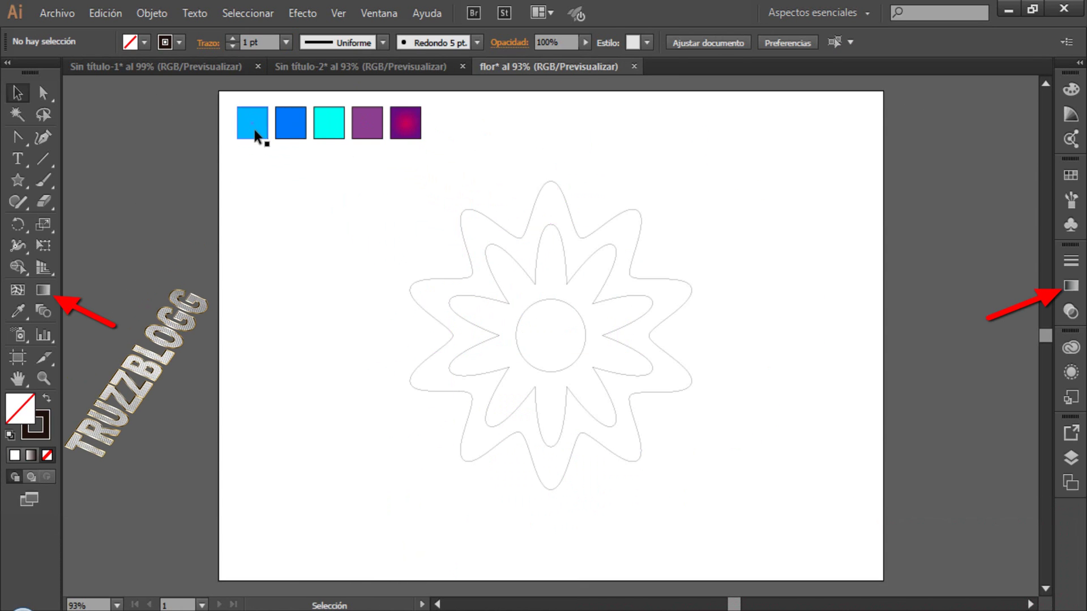
- Apply a gradient to the fill and set its type to Radial
double_click(44, 299)
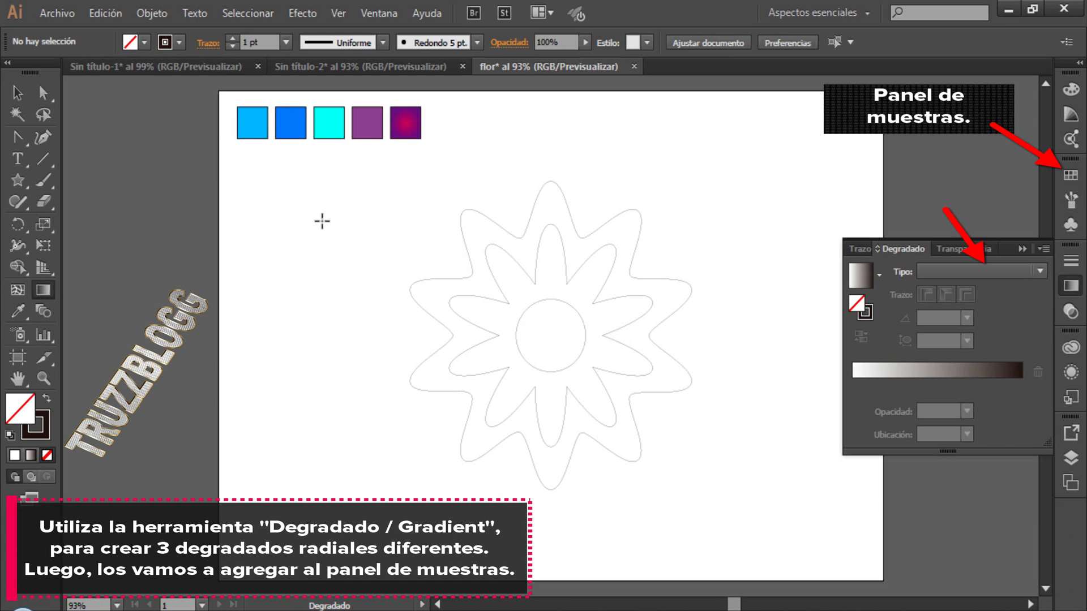
double_click(855, 371)
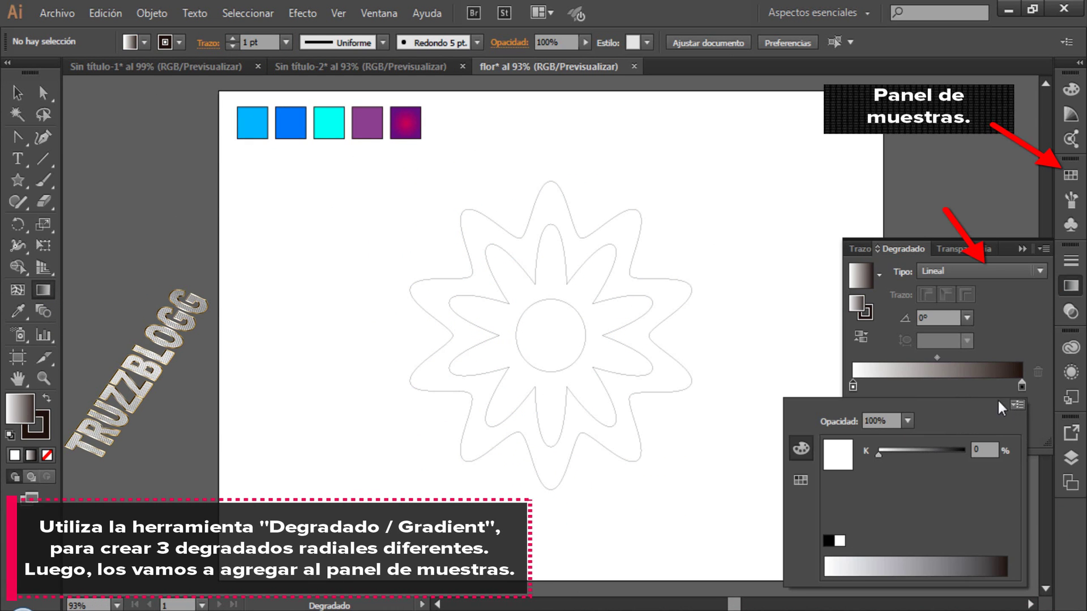
click(949, 273)
click(940, 277)
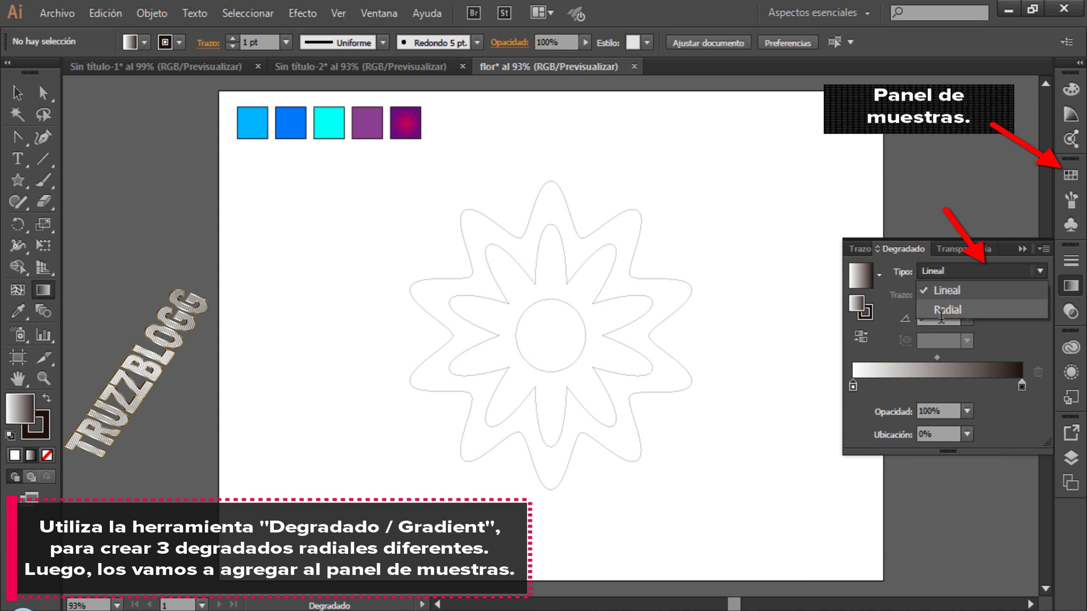
click(941, 310)
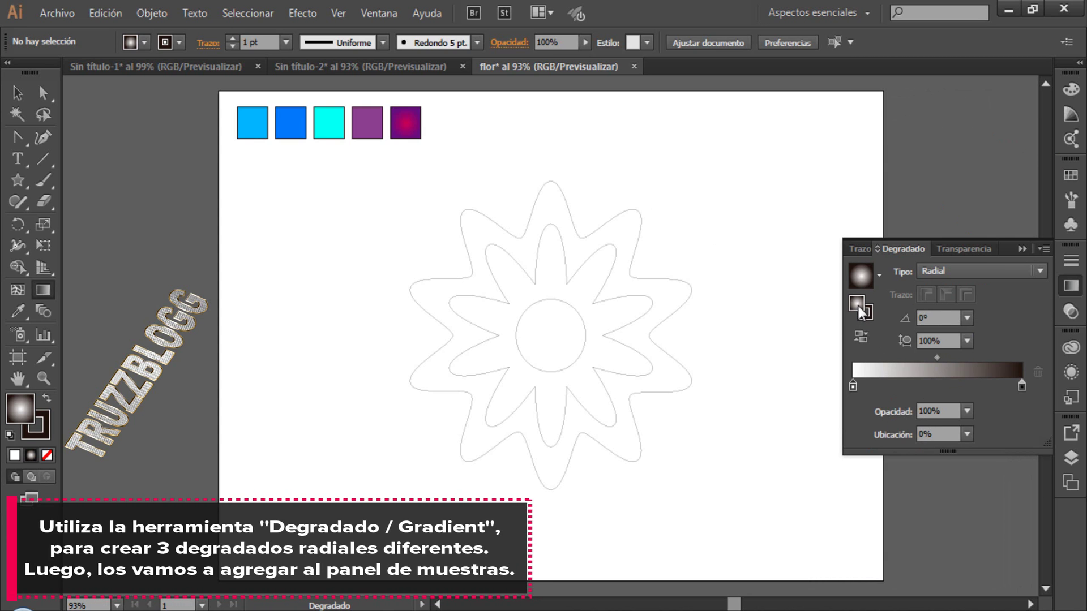
- Colour the gradient stops cyan on the left and dark blue on the right
double_click(854, 386)
click(828, 540)
click(800, 480)
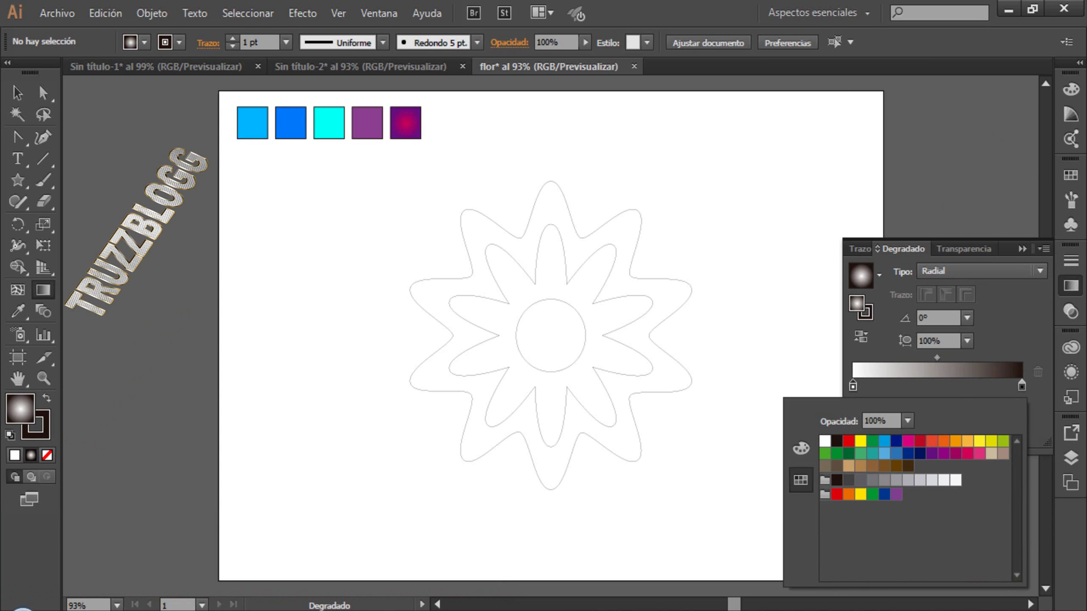
click(884, 441)
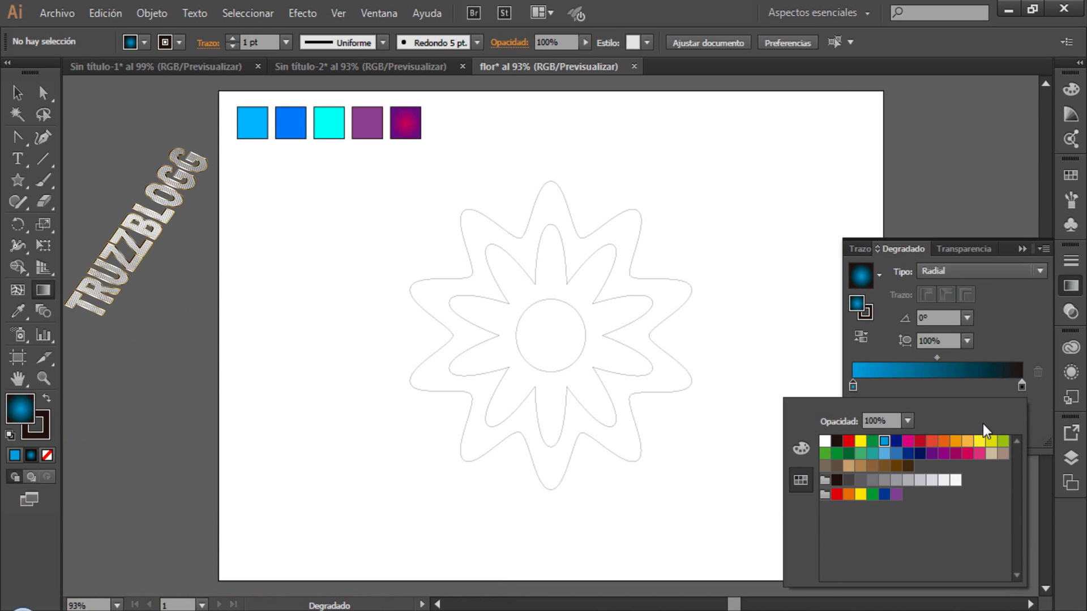
double_click(1022, 386)
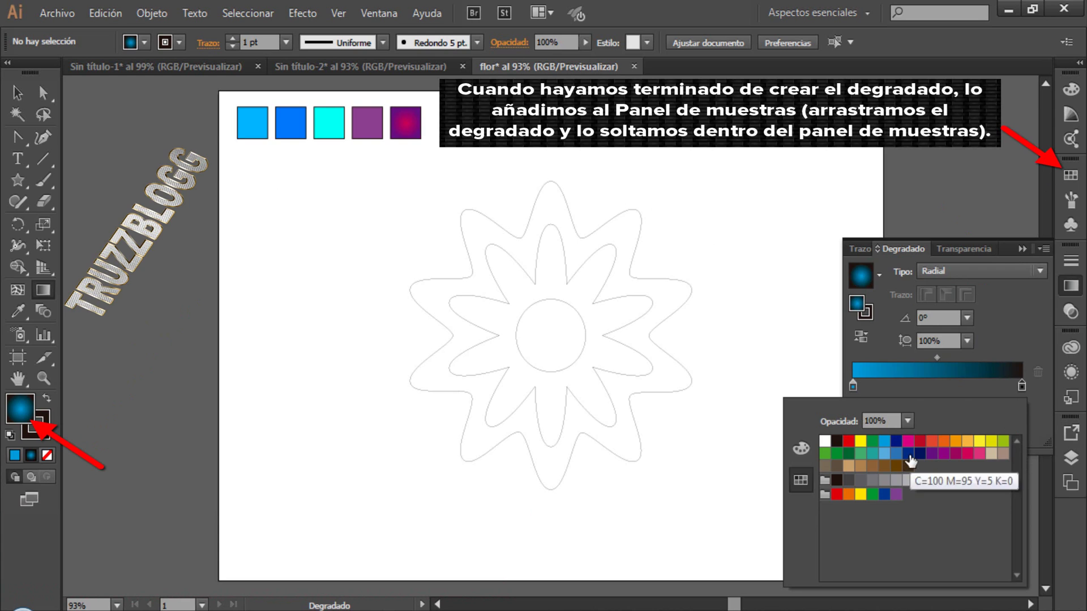
click(909, 455)
click(986, 292)
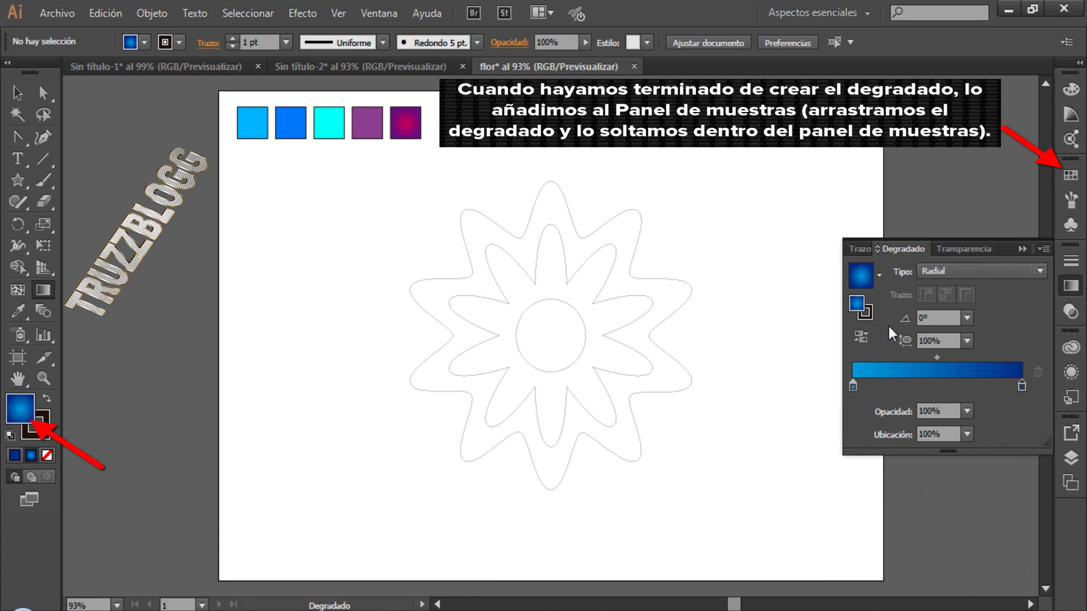
click(1070, 176)
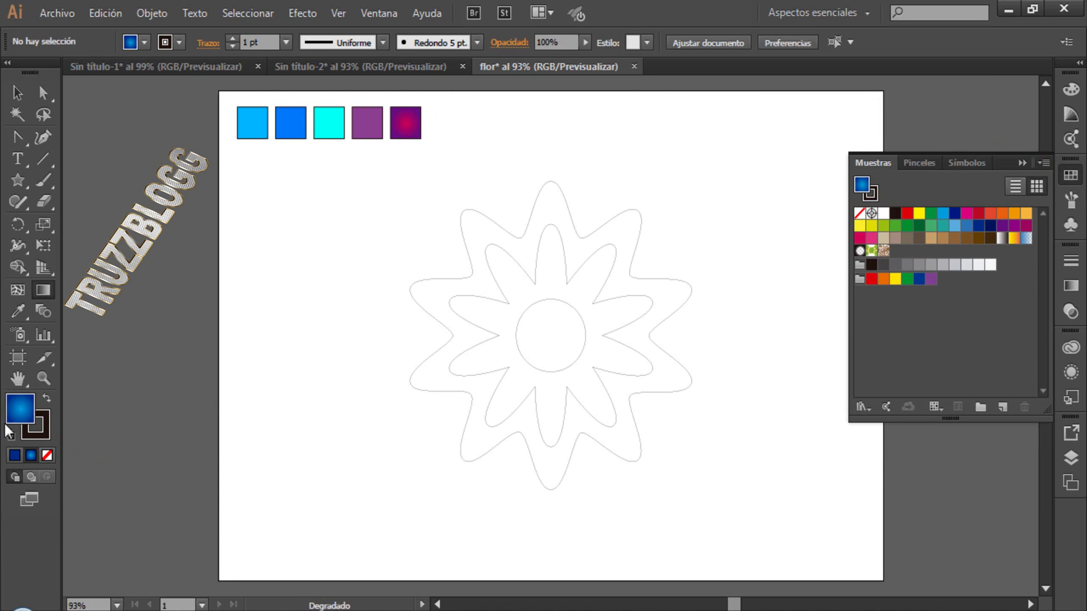
- Save the cyan-to-dark-blue radial gradient as a new swatch
mouse_move(21, 414)
mouse_down()
mouse_move(898, 269)
mouse_move(897, 251)
mouse_up()
click(1067, 177)
click(1070, 292)
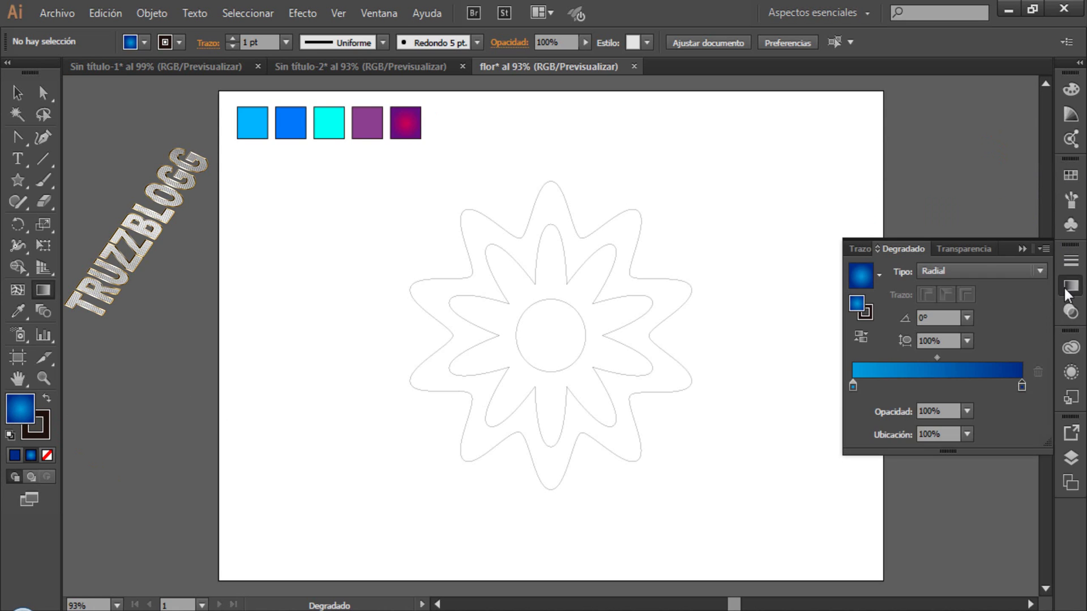
- Recolour the gradient stops to turquoise 00E9CC and light cyan-blue
double_click(853, 386)
click(801, 448)
click(913, 564)
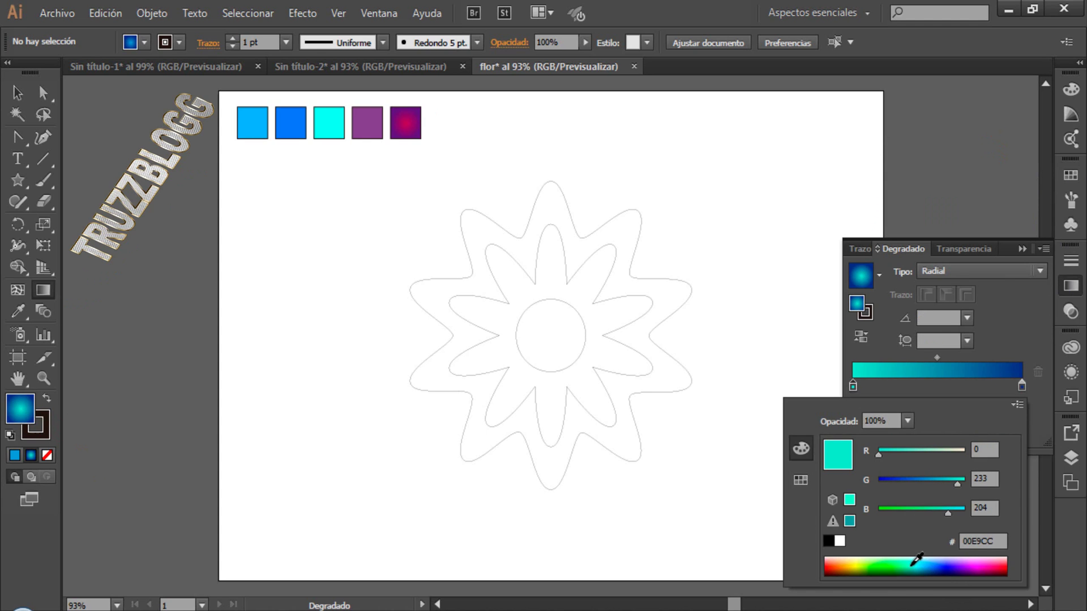
double_click(1021, 386)
click(934, 563)
click(170, 305)
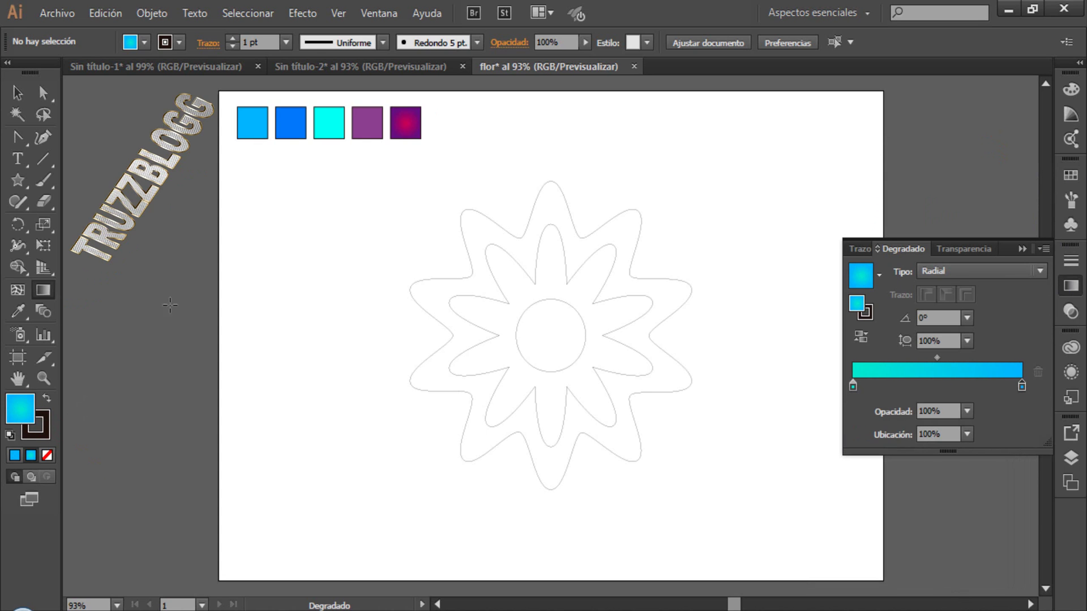
click(1021, 248)
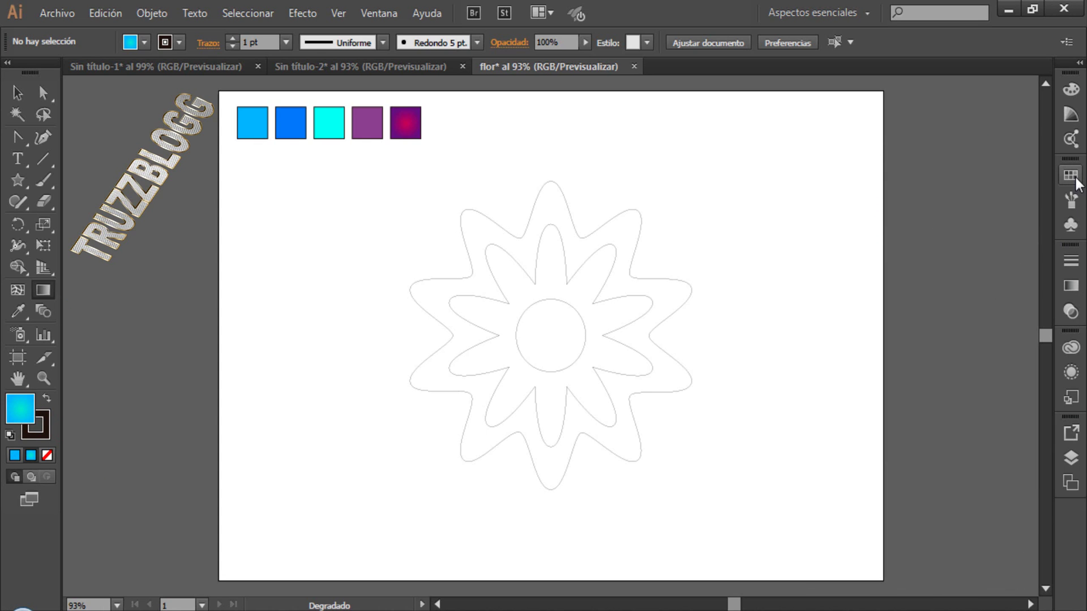
- Save the turquoise-to-light-blue gradient as another swatch
click(1076, 184)
drag(22, 410, 909, 251)
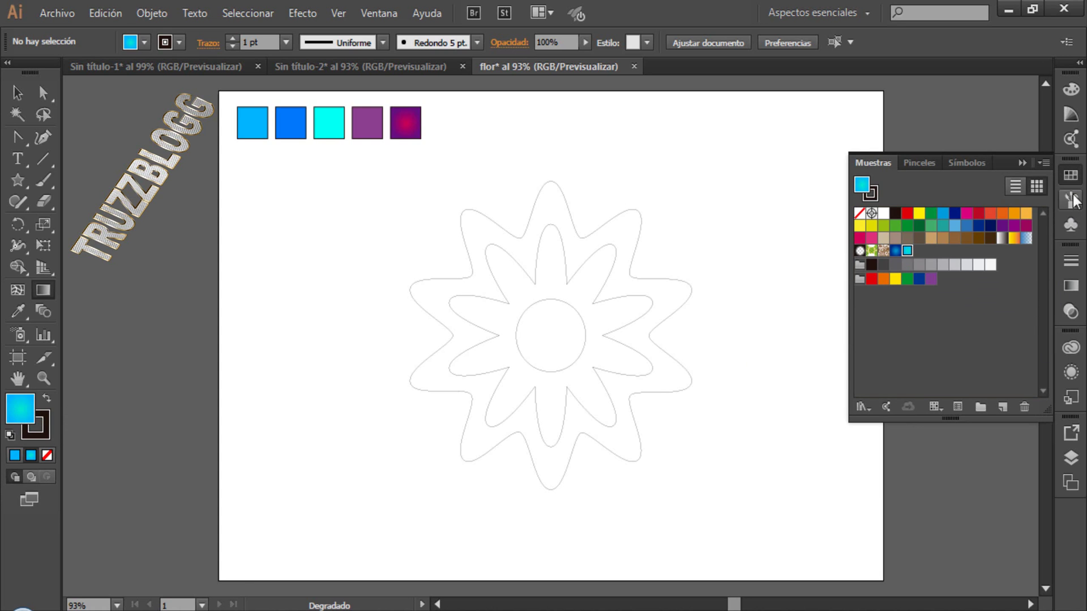
click(1070, 175)
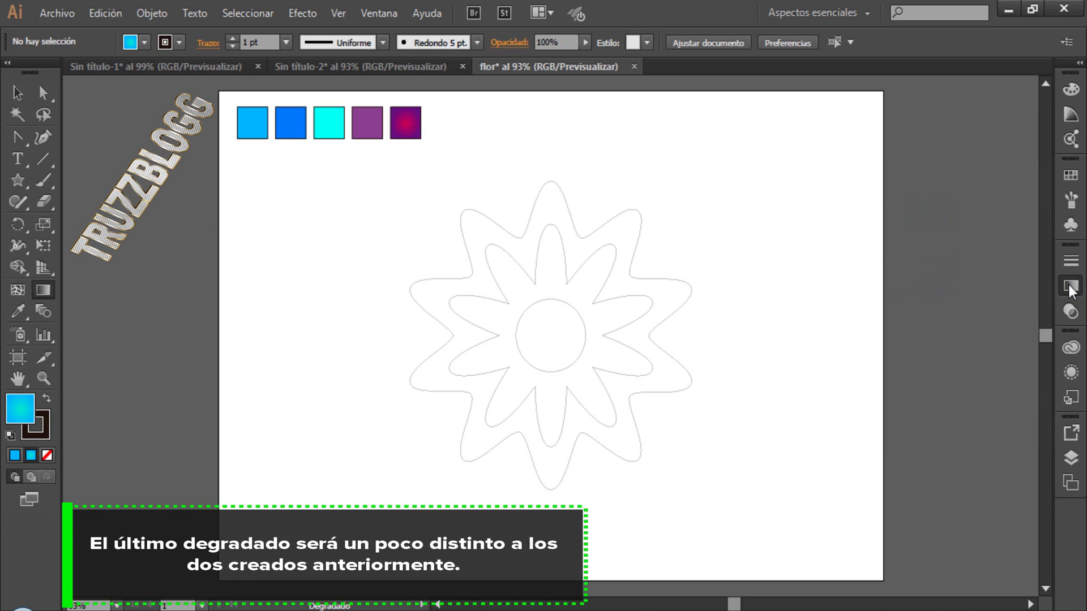
- Make the gradient dark blue to light blue 3FB1FF, with the dark stop at 73.4%
click(1070, 285)
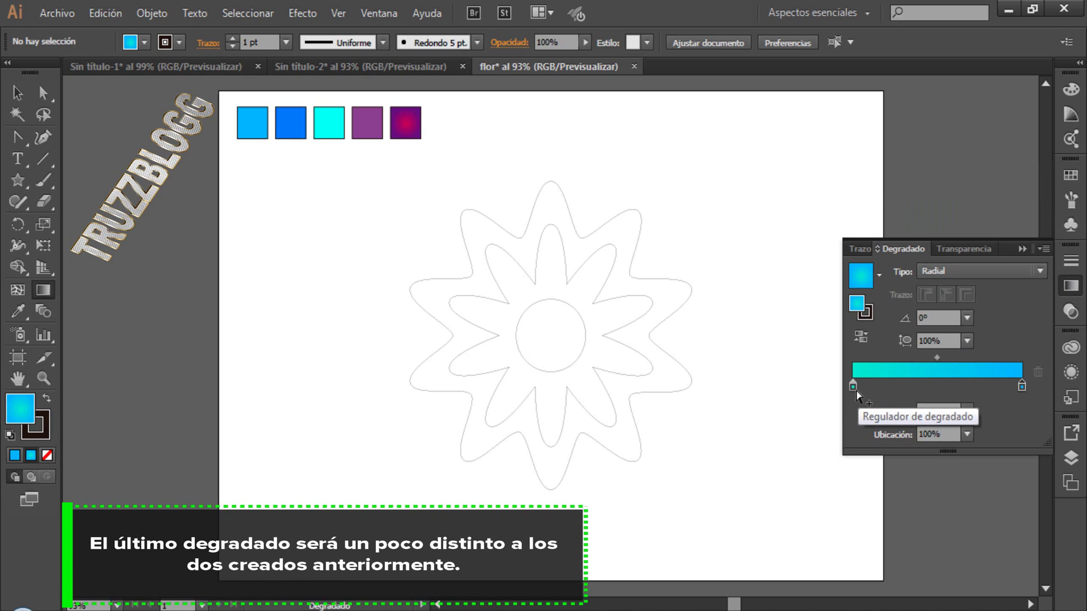
click(853, 388)
double_click(853, 389)
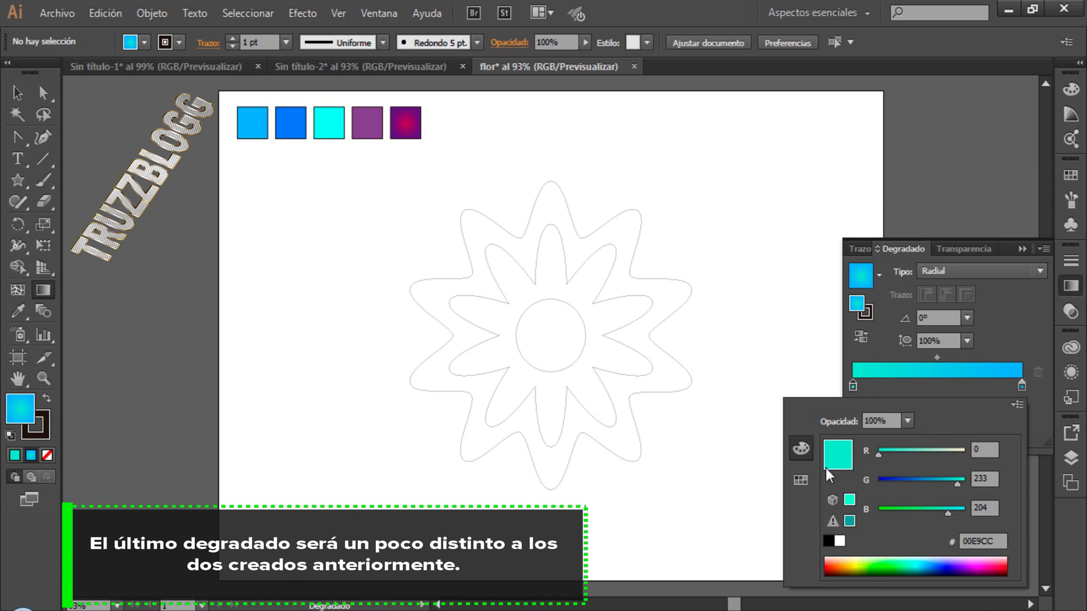
click(799, 481)
click(908, 454)
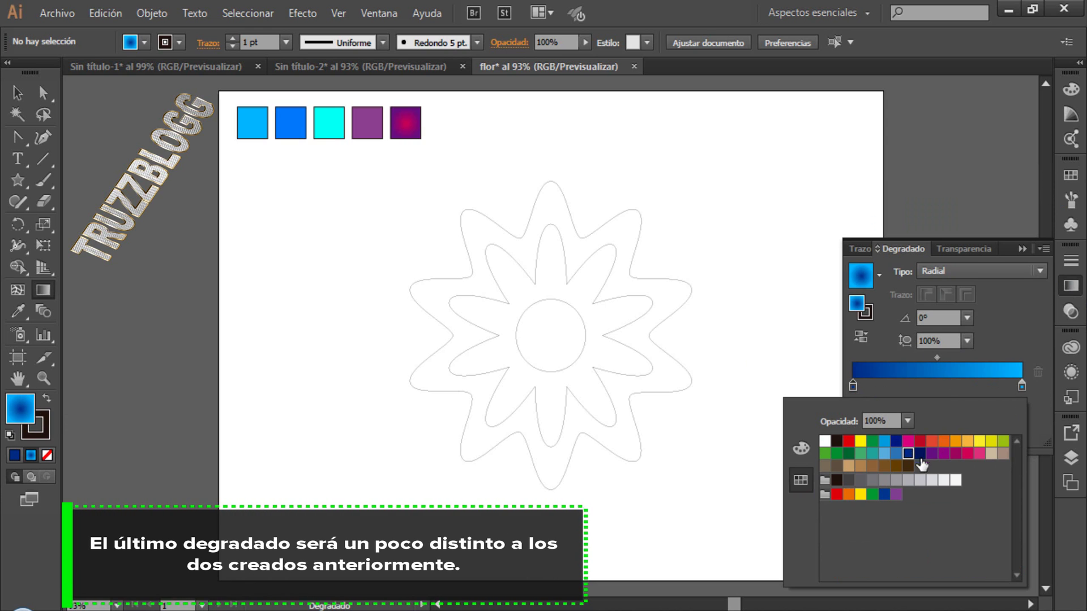
double_click(1022, 386)
click(800, 449)
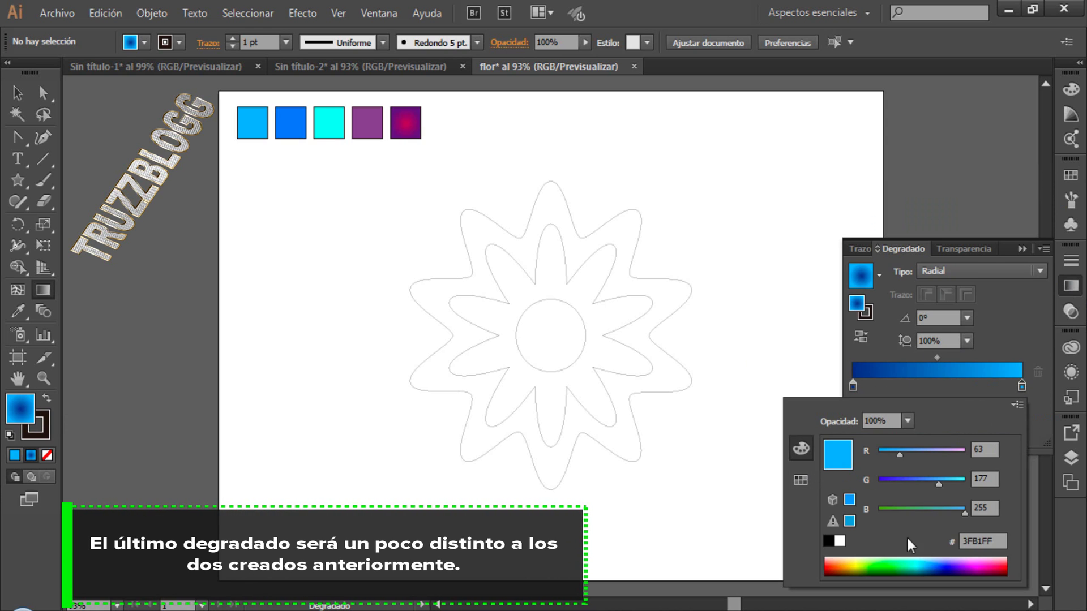
click(908, 563)
drag(853, 386, 977, 389)
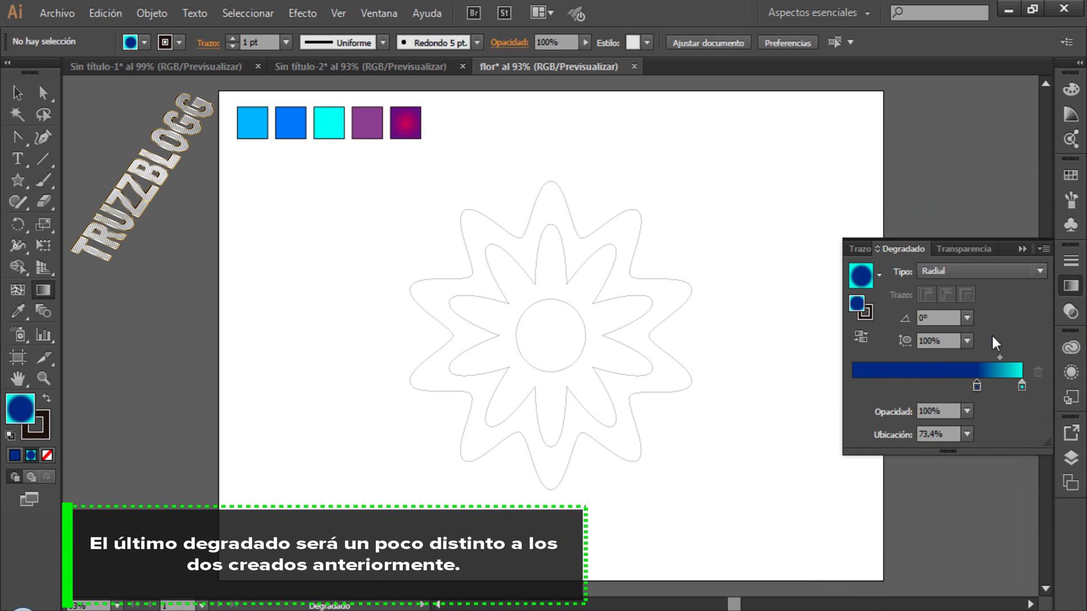
- Save this third gradient as a new swatch in Muestras
click(1020, 249)
click(1070, 175)
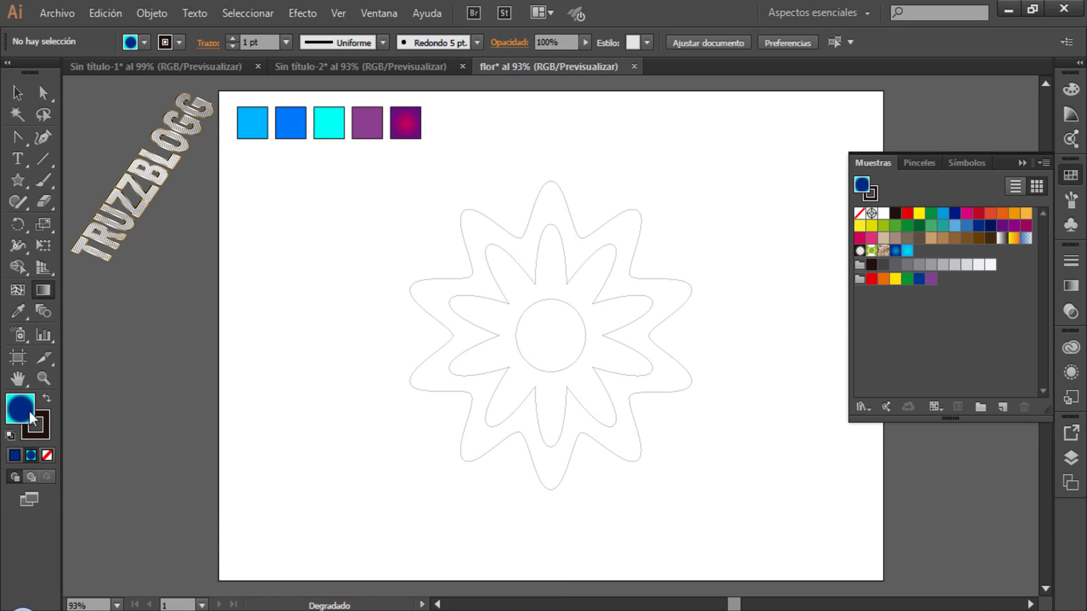
drag(807, 363, 920, 253)
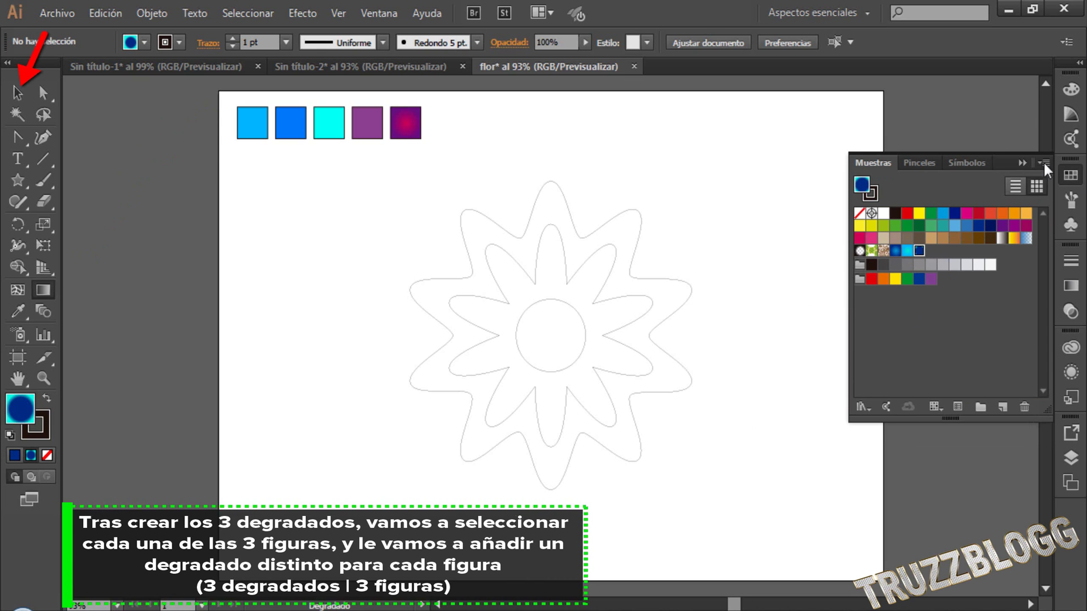
- Give the outer star a blue gradient stroke, previewing it at 8 pt weight
click(1021, 163)
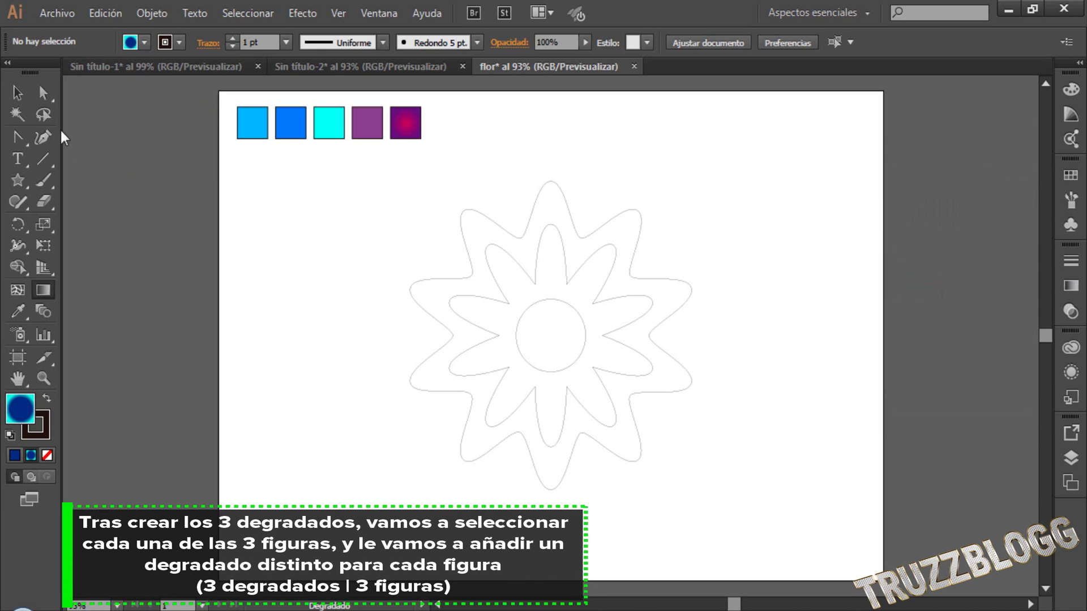
click(17, 92)
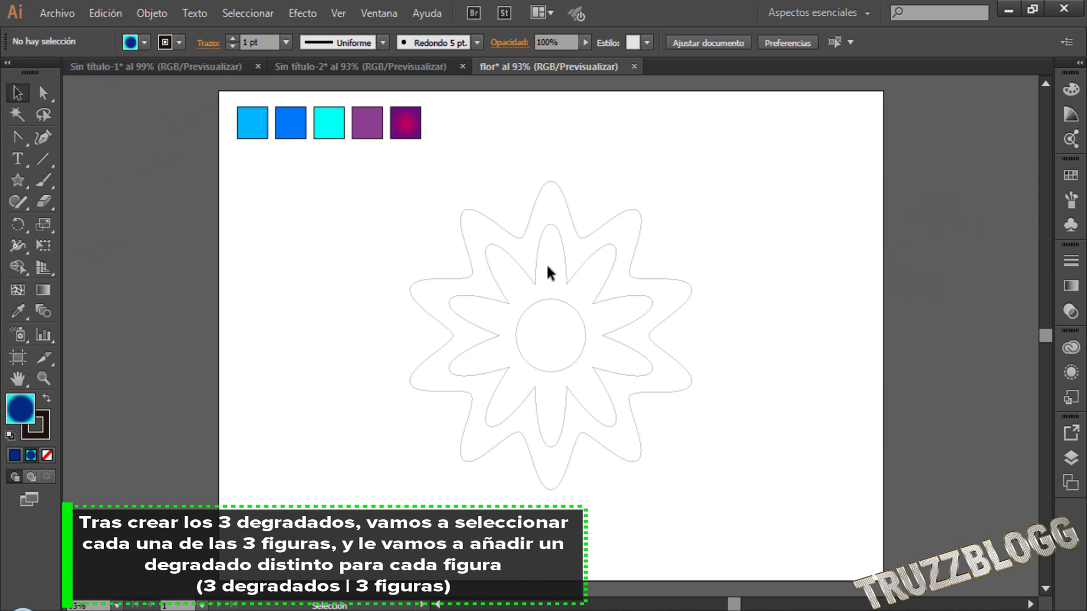
click(525, 229)
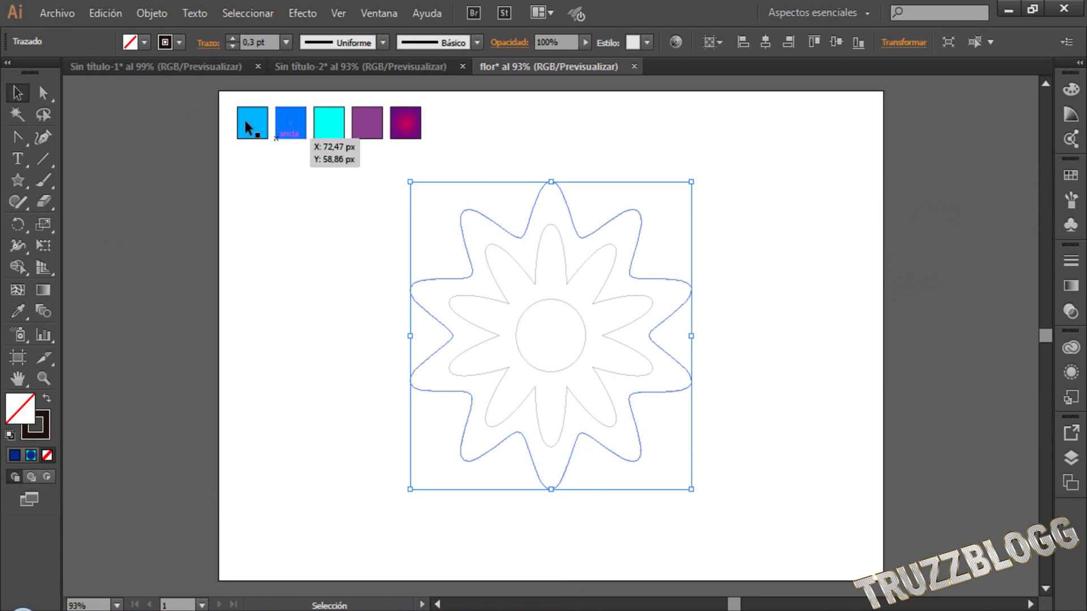
click(179, 43)
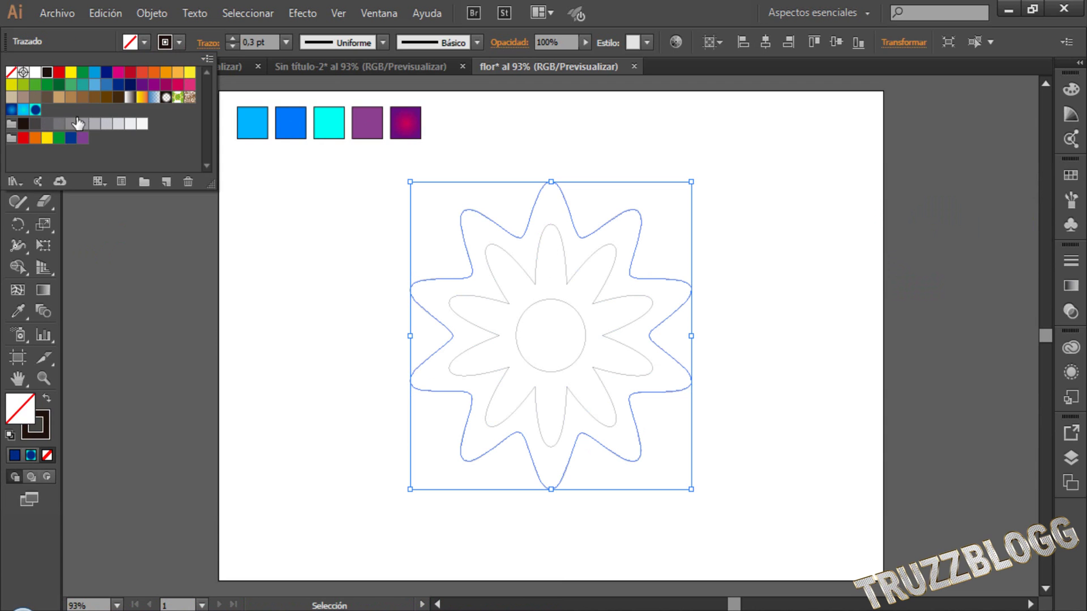
click(10, 111)
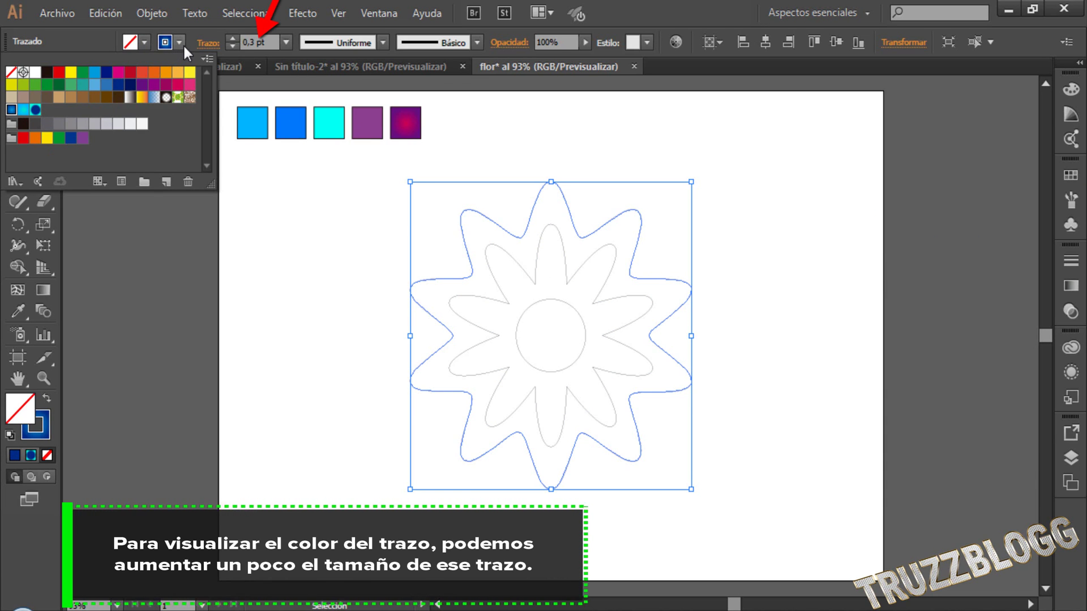
click(284, 43)
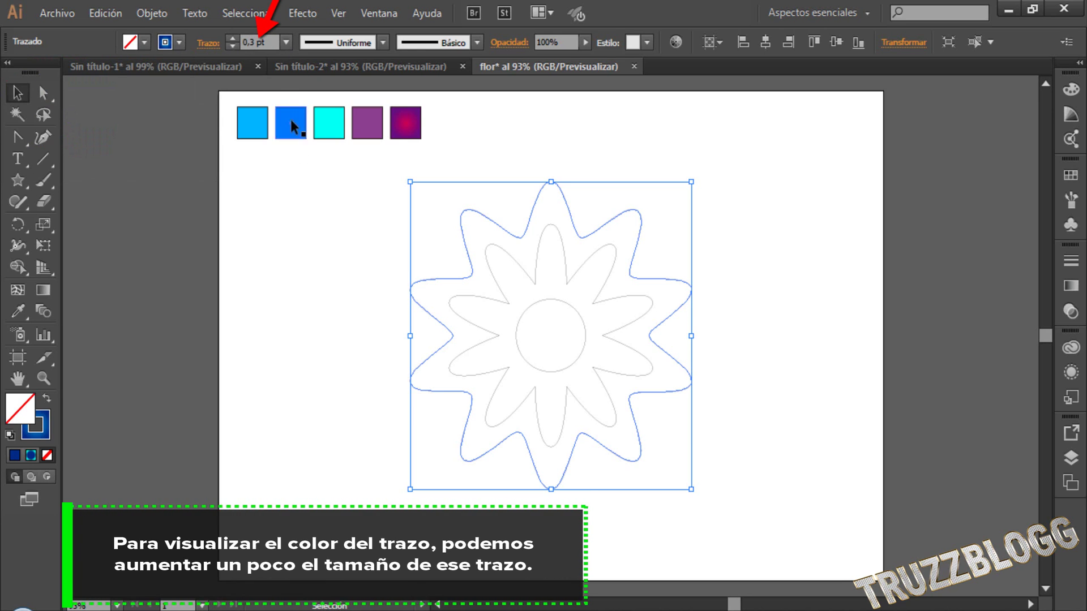
click(286, 43)
click(308, 261)
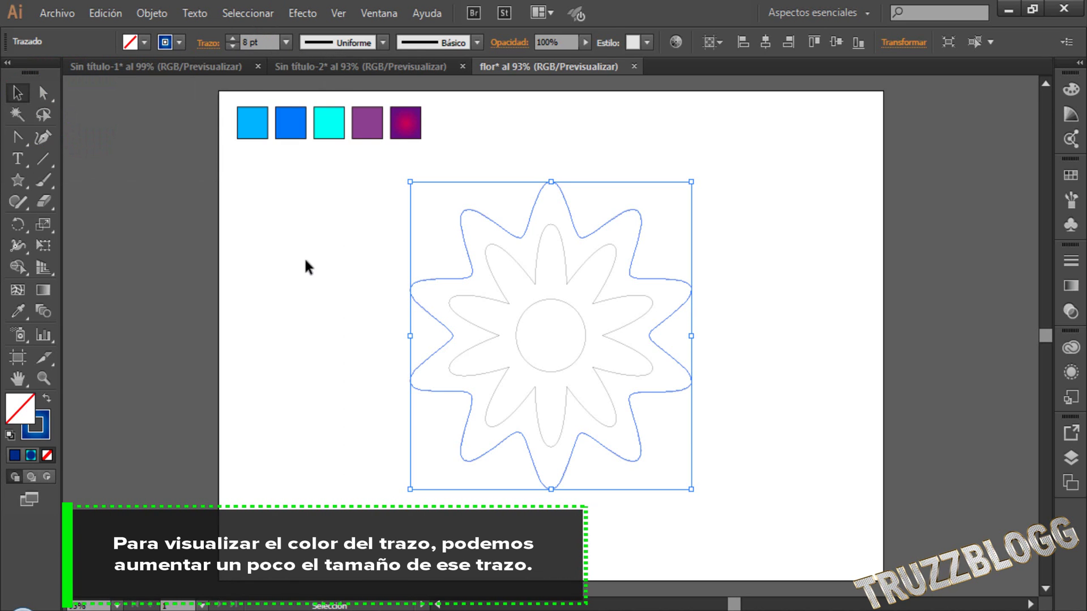
click(302, 300)
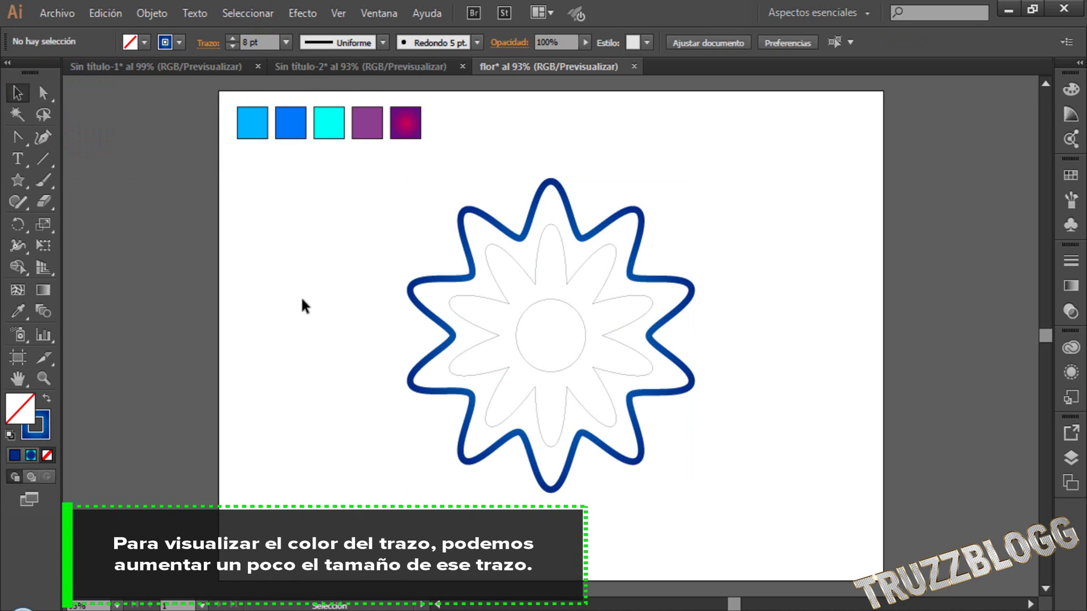
- Set the outer star's stroke weight back to 0,3 pt
click(498, 229)
click(266, 44)
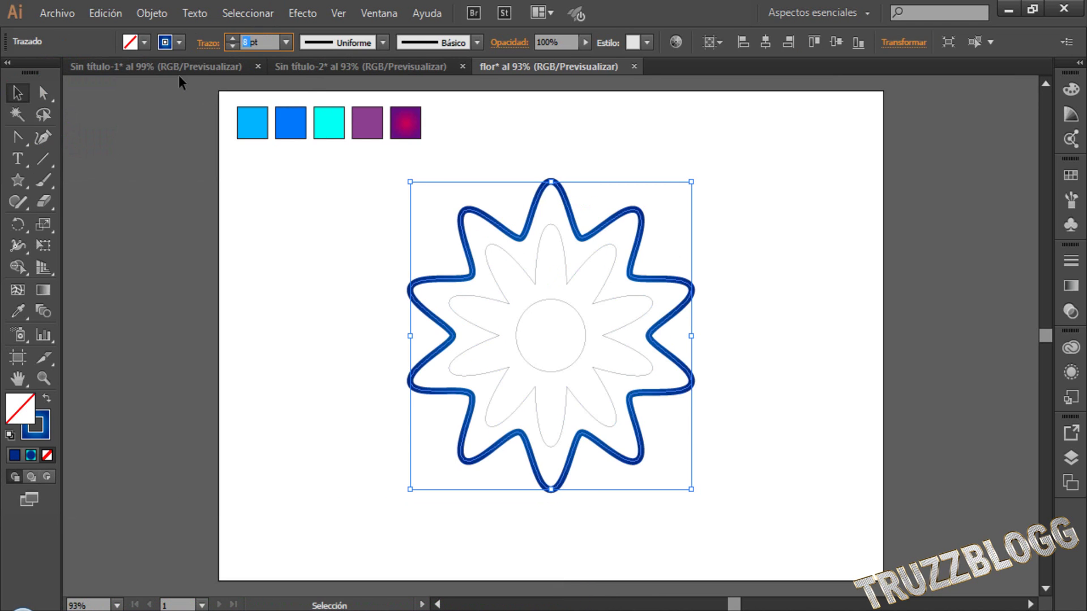
text(0,3)
key(Return)
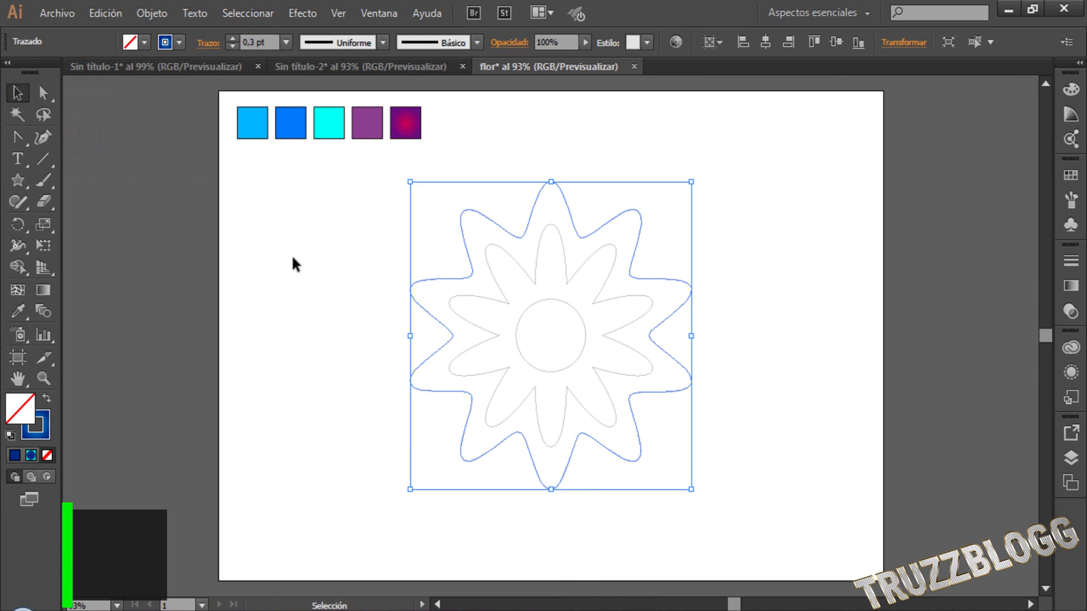
click(294, 263)
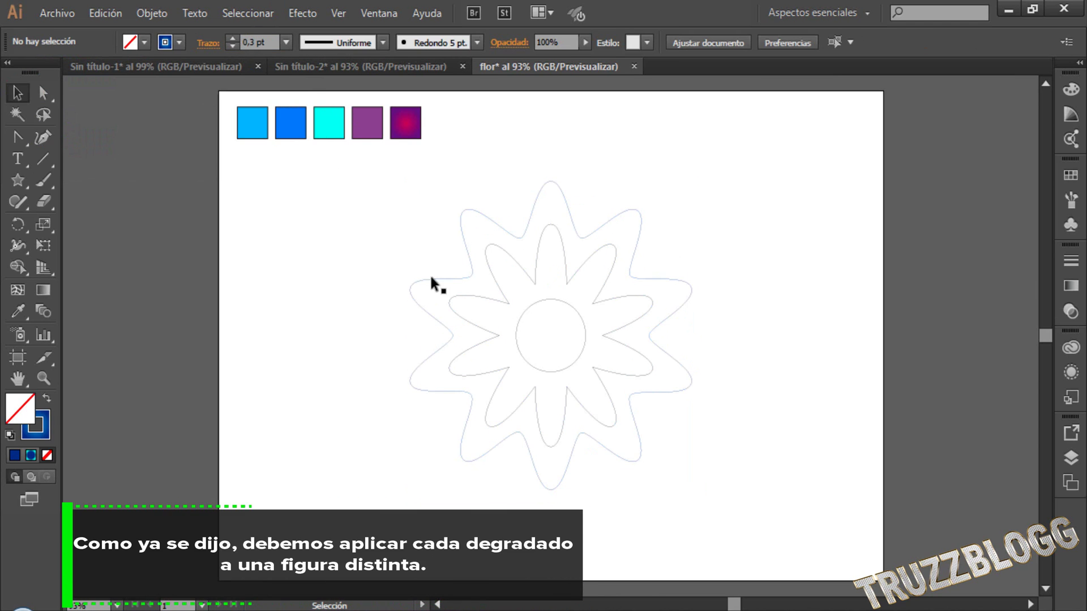
- Give the inner petal shape a cyan gradient stroke, undoing a trial 5 pt weight
click(484, 299)
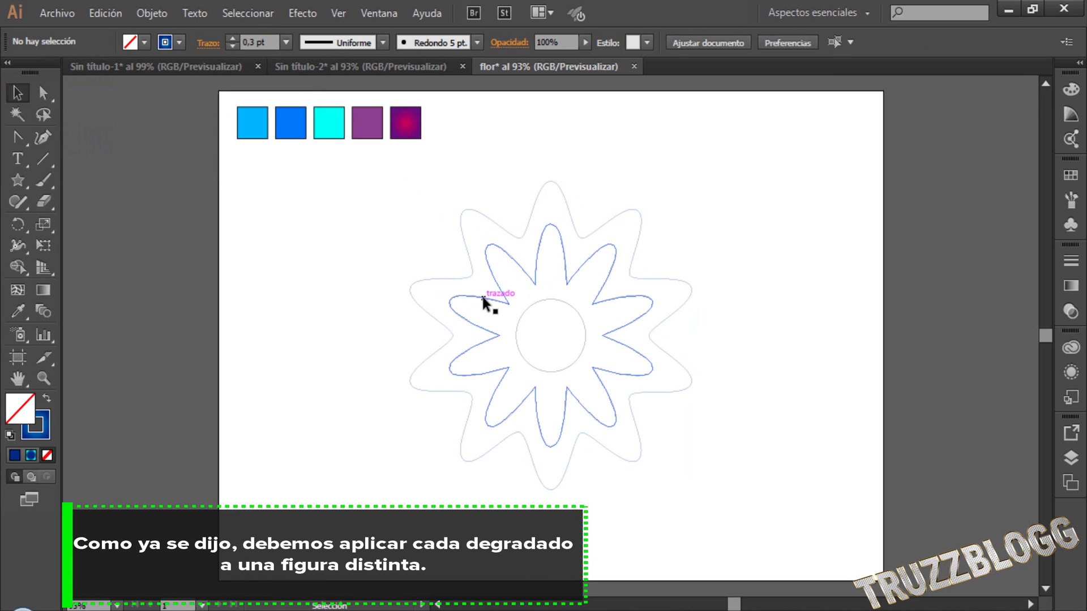
click(179, 41)
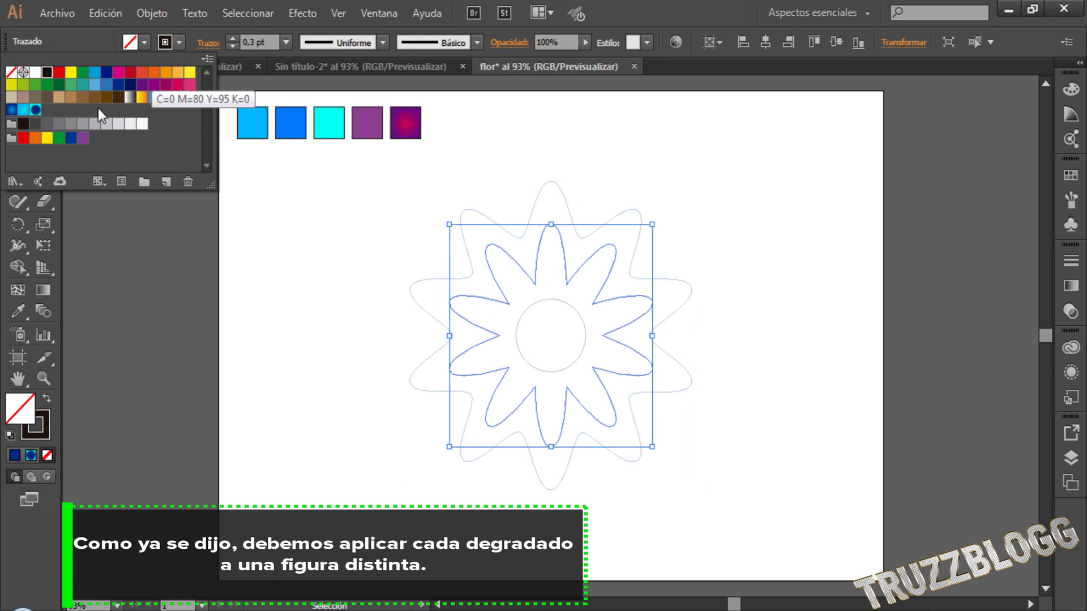
click(23, 109)
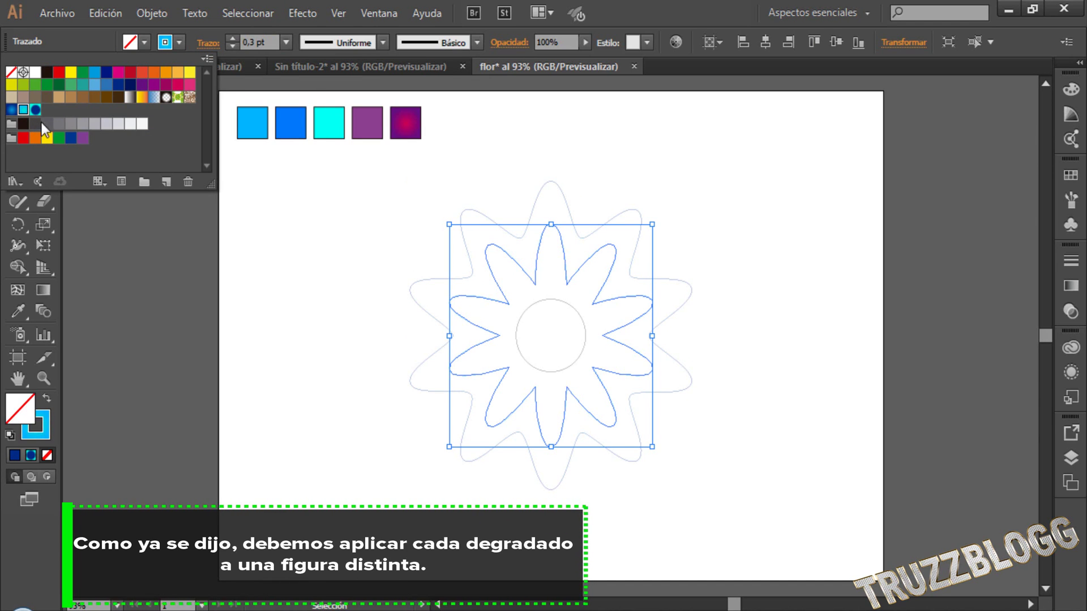
click(286, 42)
click(308, 207)
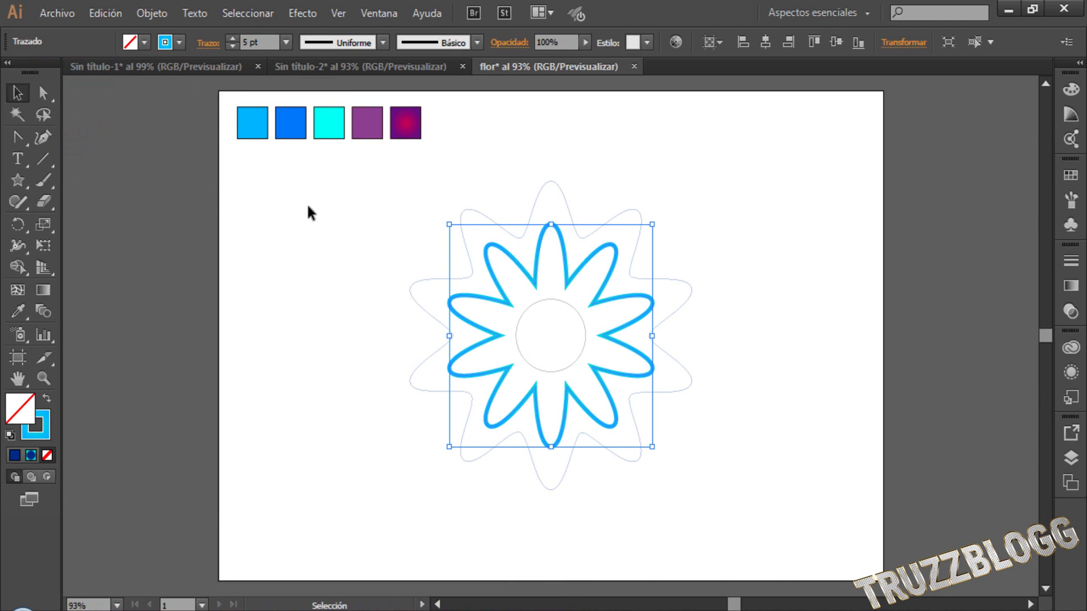
key(ctrl+z)
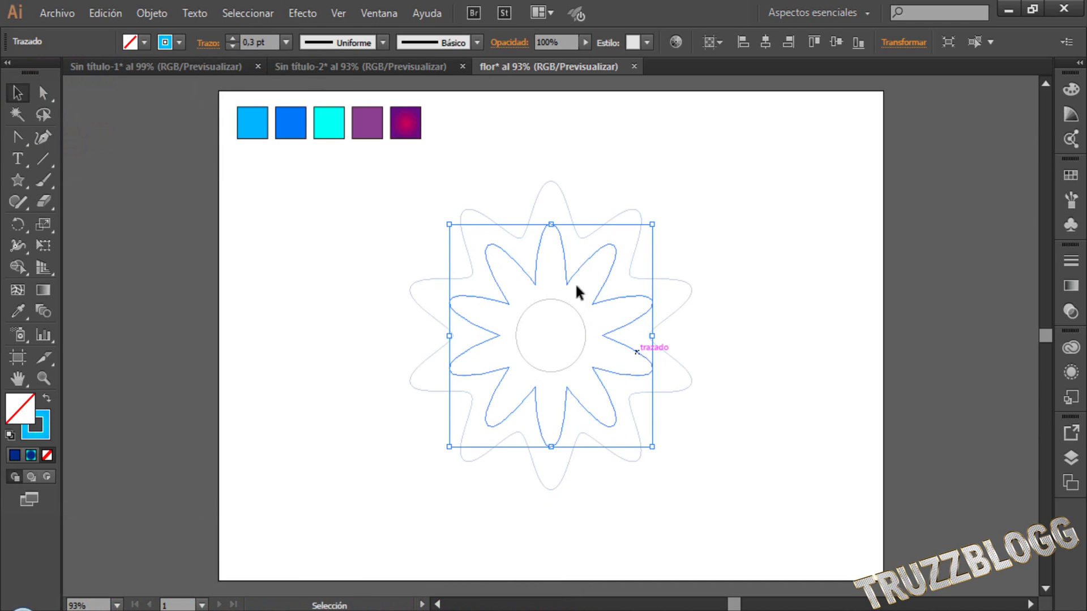
click(702, 210)
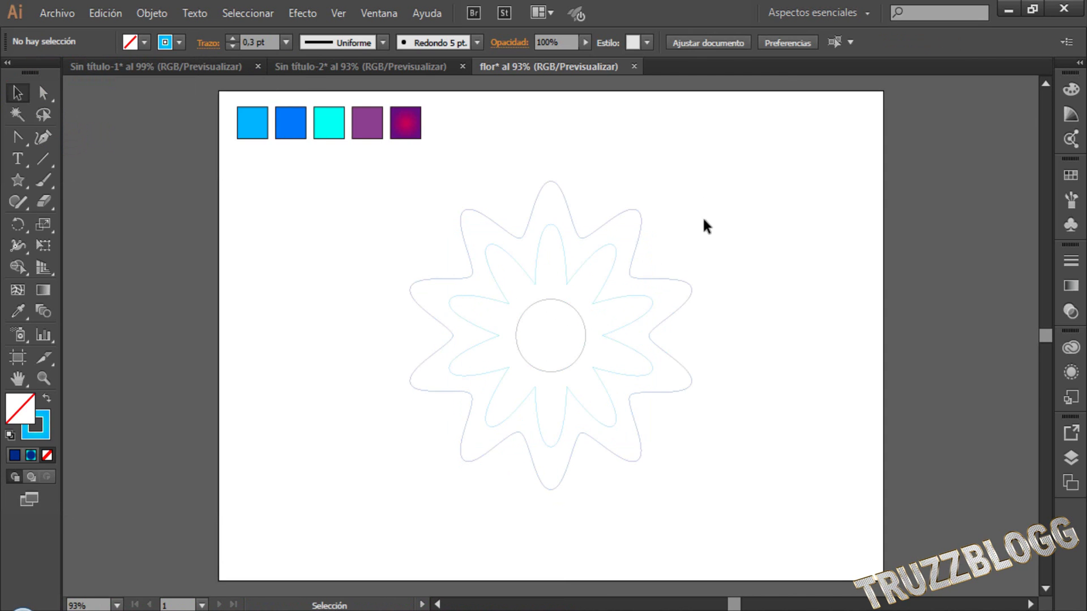
- Give the centre circle a blue gradient stroke
click(571, 305)
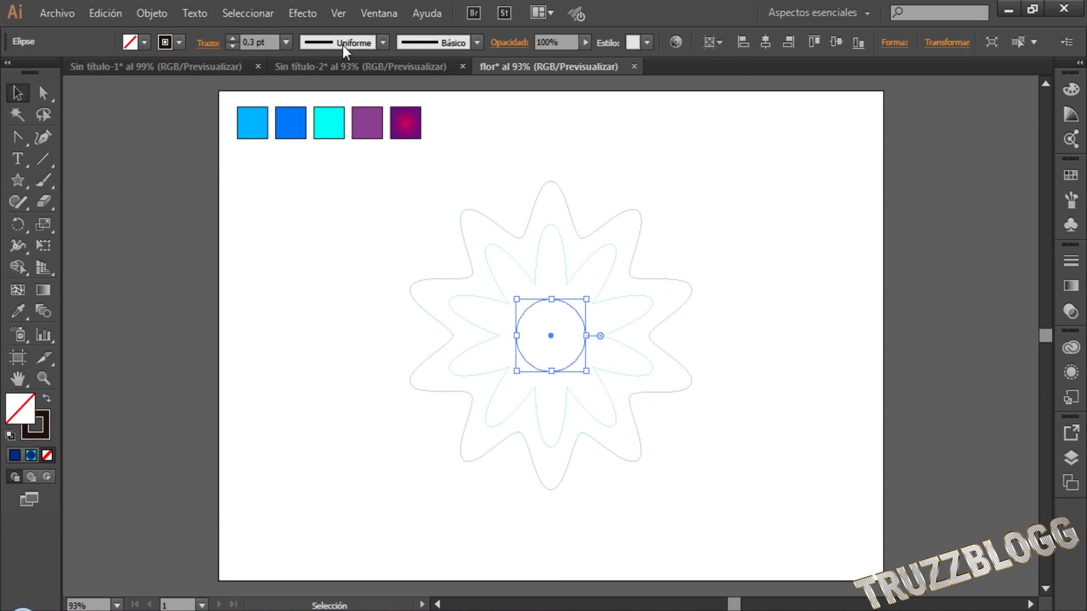
click(178, 42)
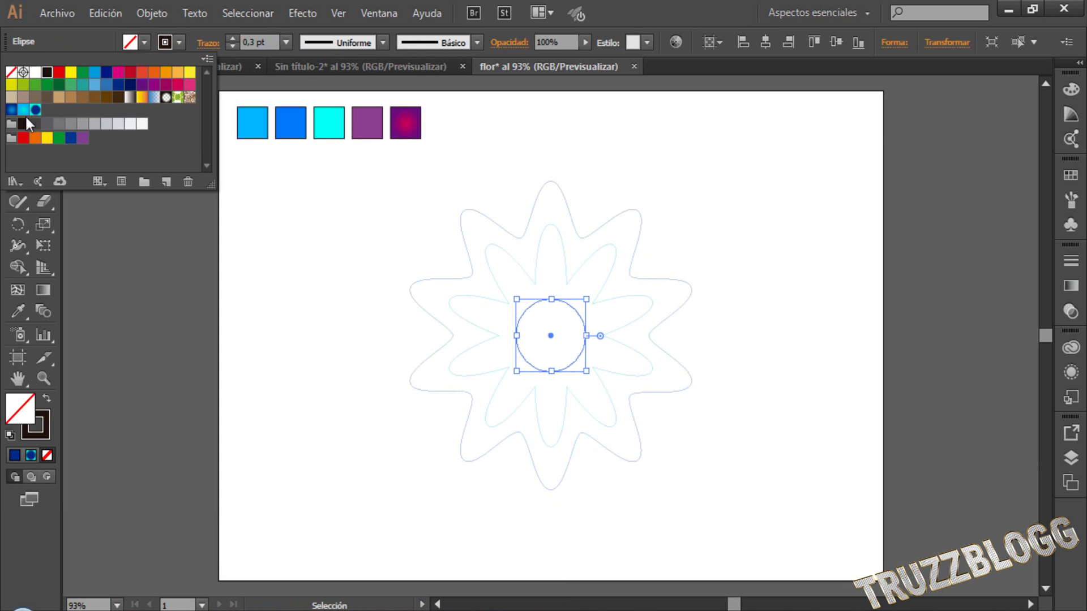
click(35, 110)
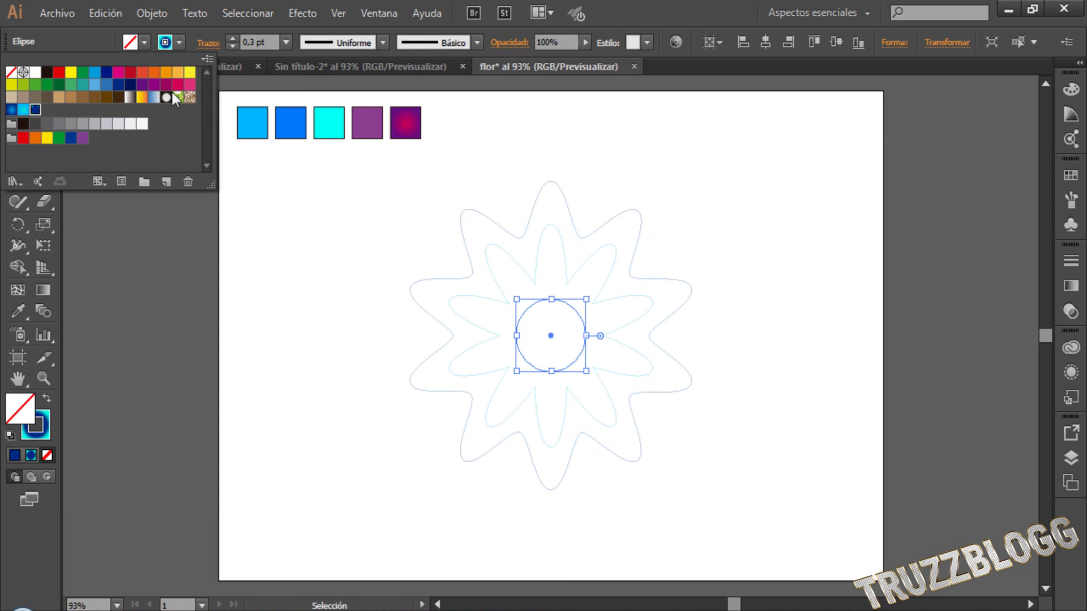
key(Escape)
click(467, 199)
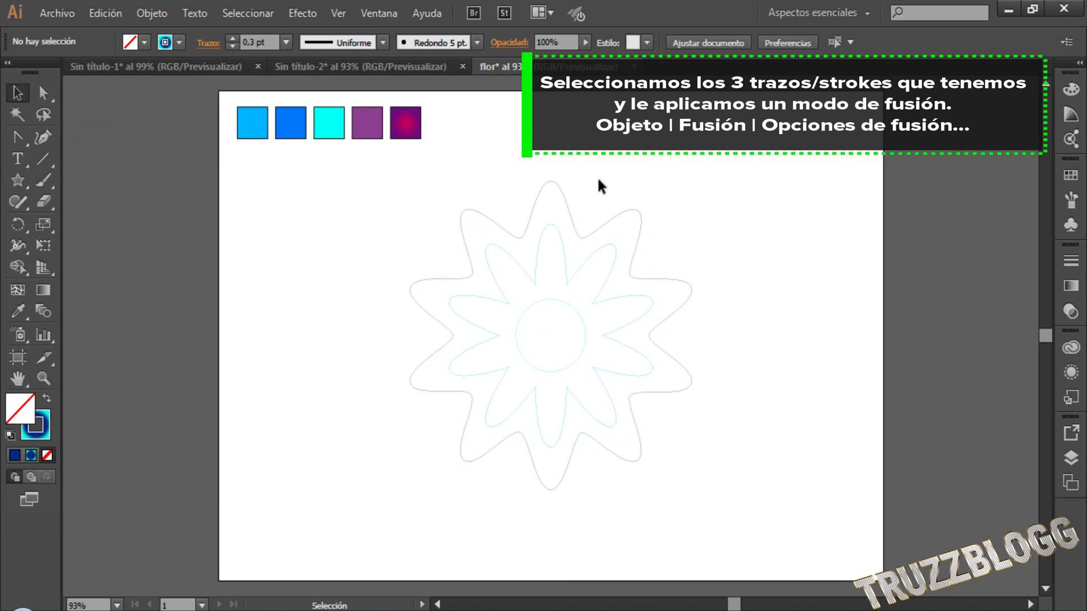
- Blend the star, petal and circle outlines with 400 specified steps
drag(368, 163, 717, 490)
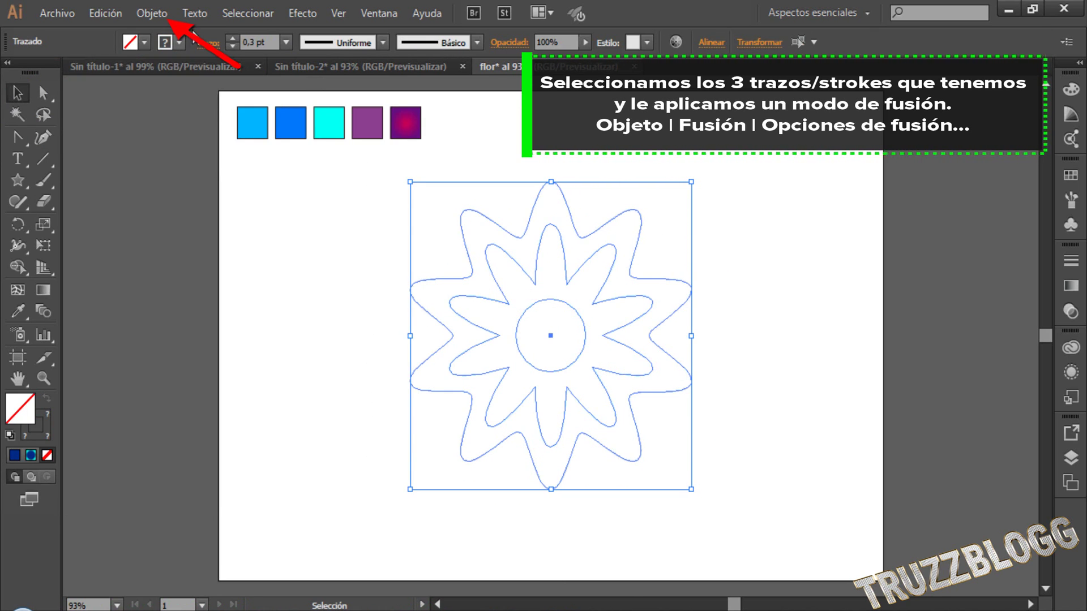
click(152, 12)
mouse_move(221, 411)
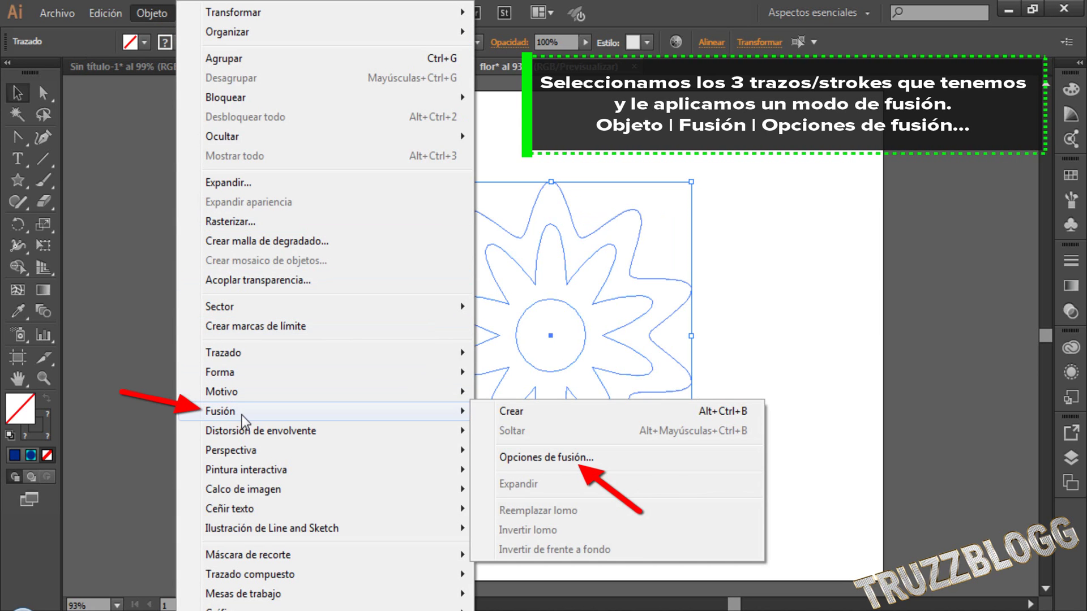
click(573, 460)
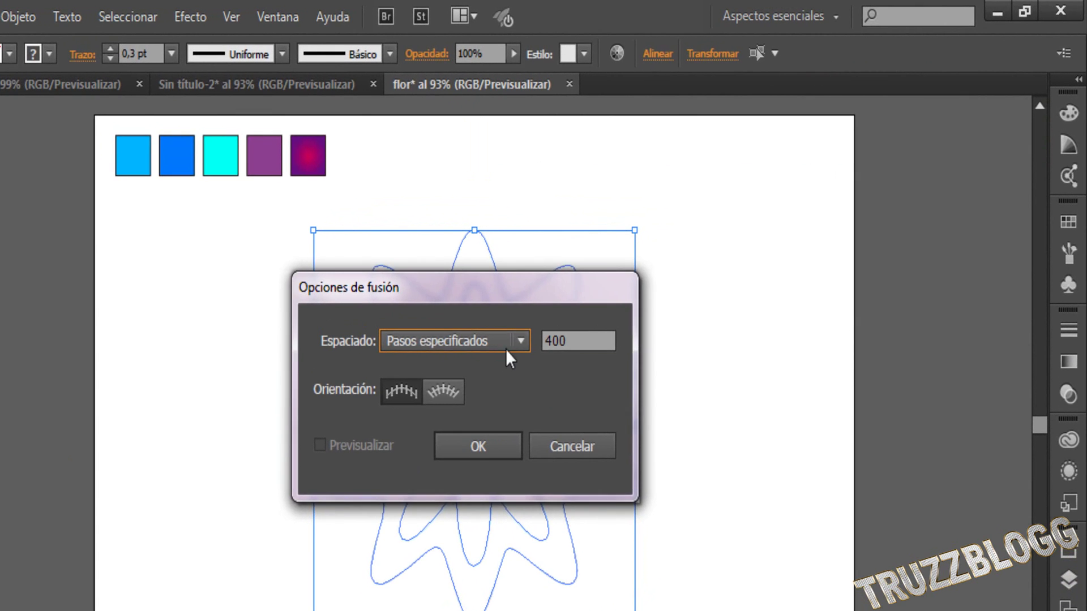
click(505, 346)
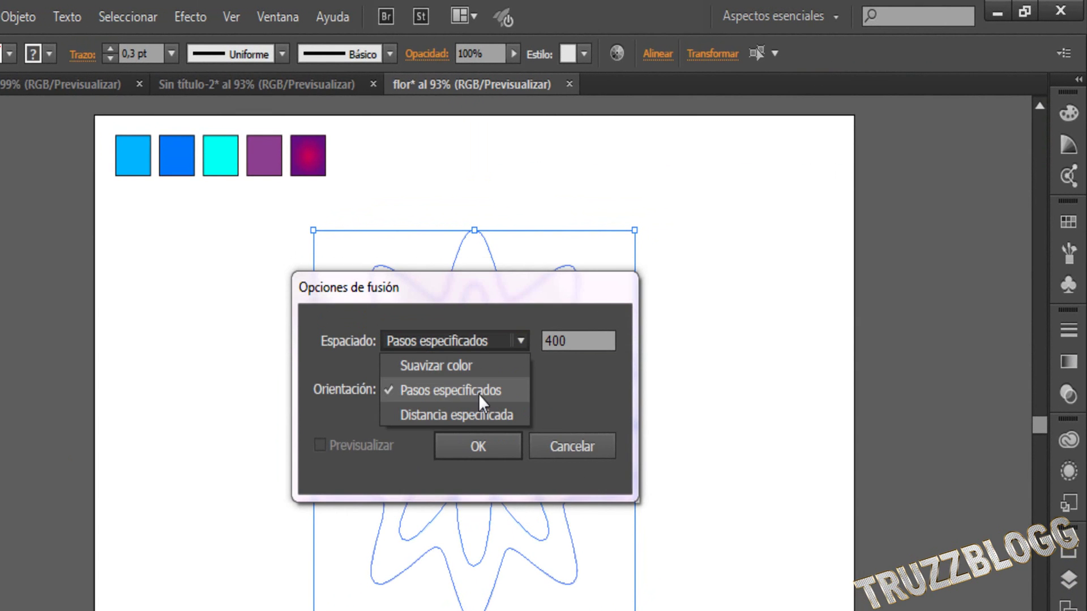
click(478, 391)
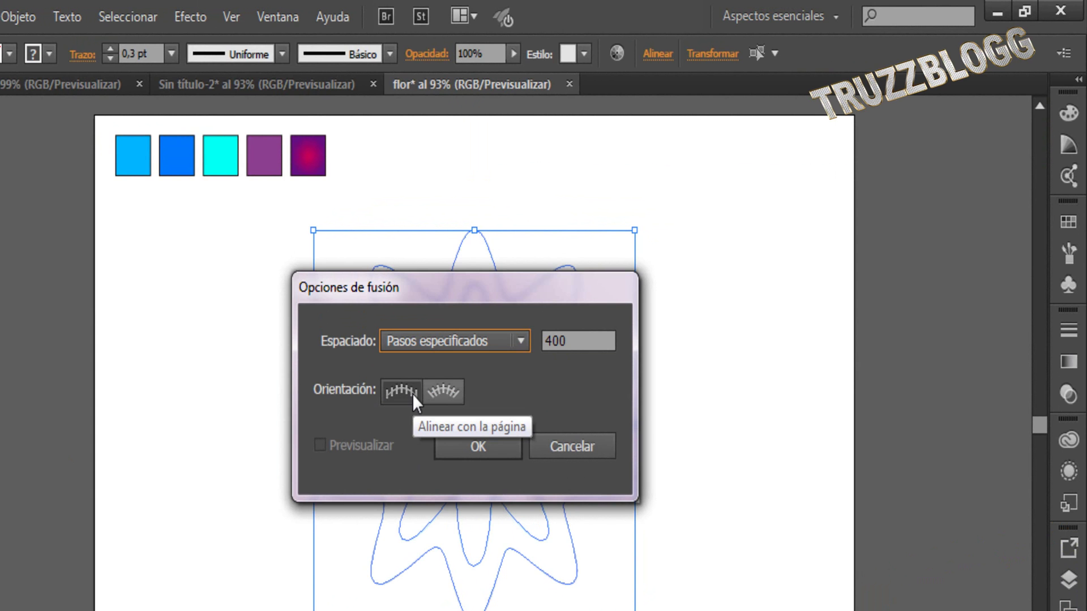
click(488, 447)
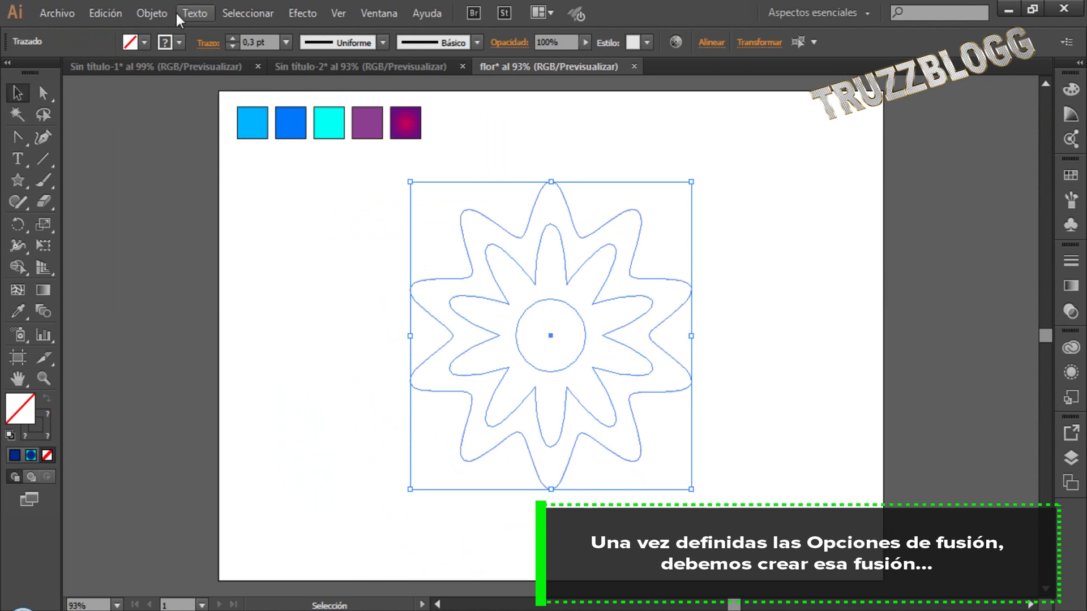
click(153, 13)
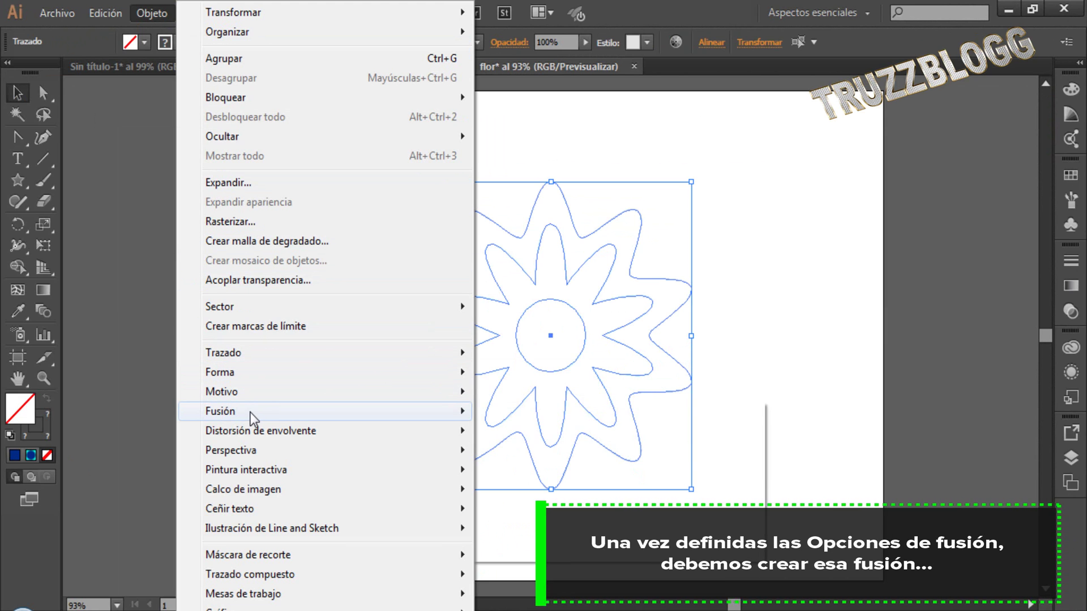
mouse_move(323, 411)
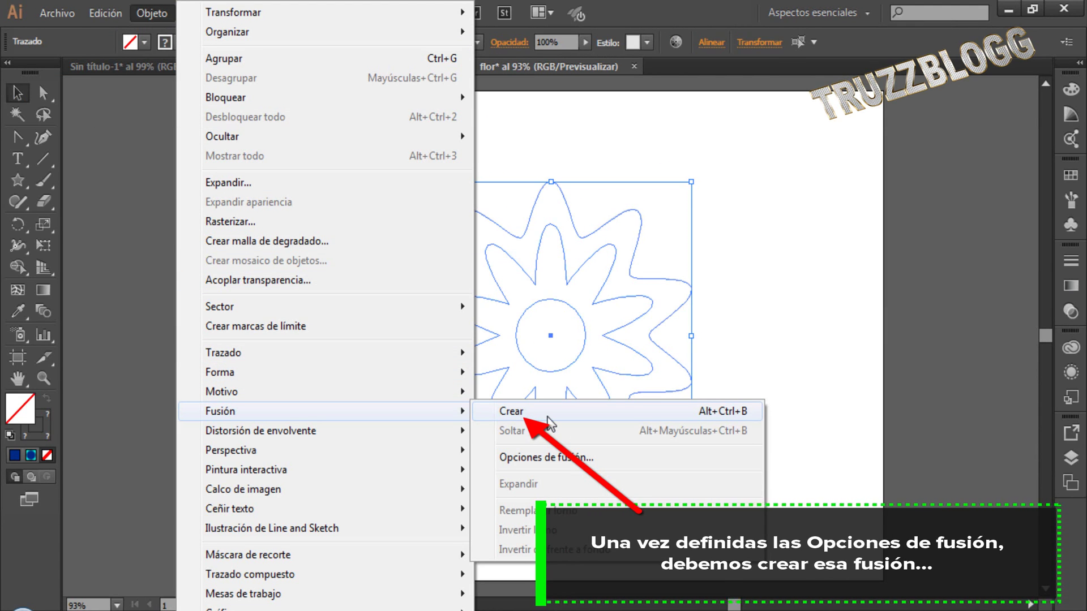
click(548, 418)
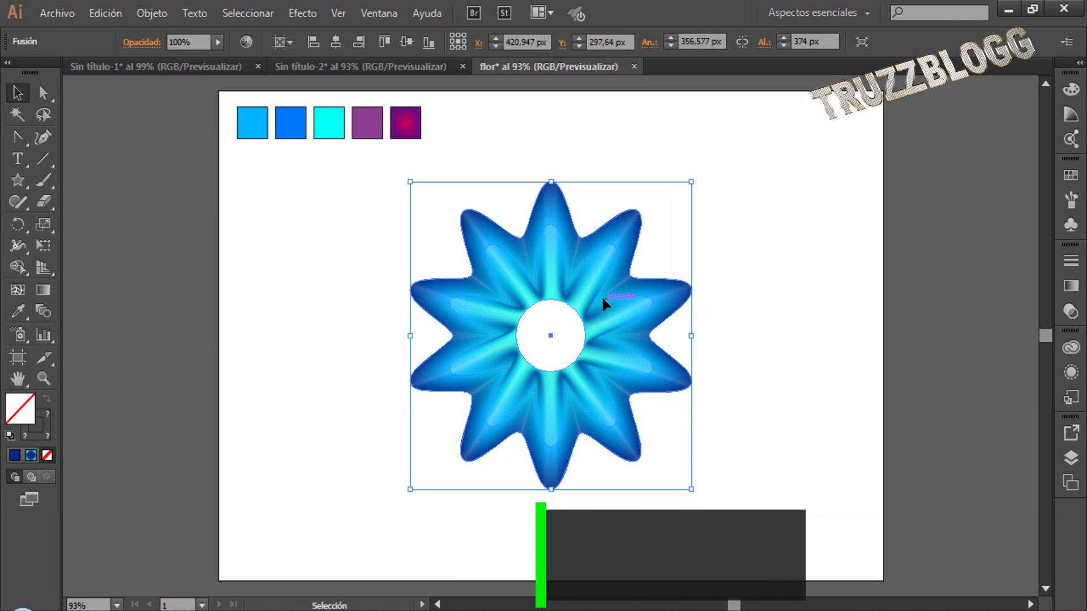
- Apply the Fruncir y engordar effect at 60% to the blended flower
click(304, 19)
mouse_move(367, 171)
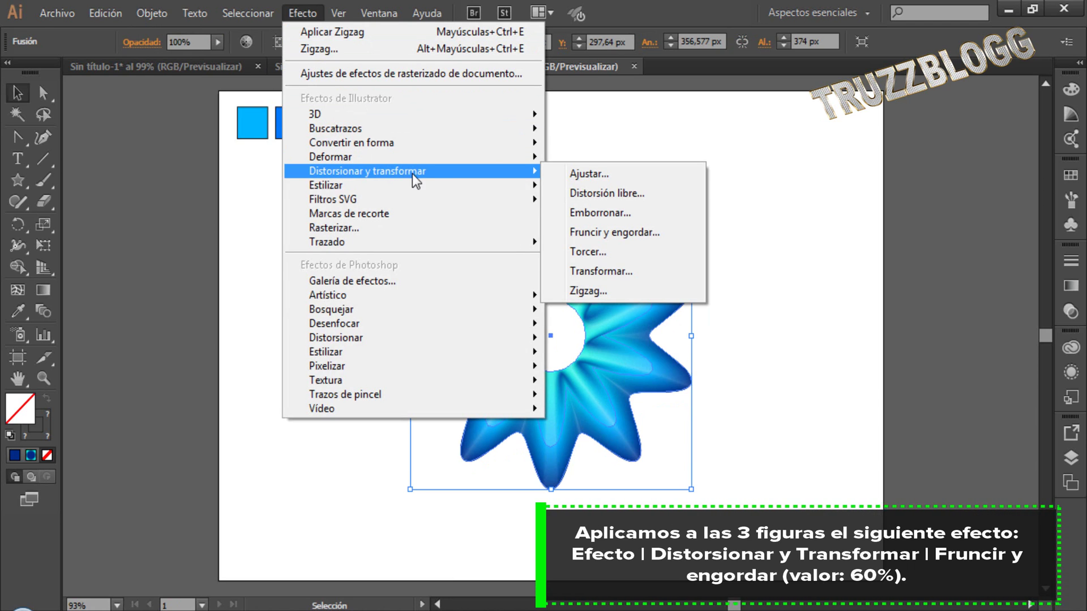
click(658, 236)
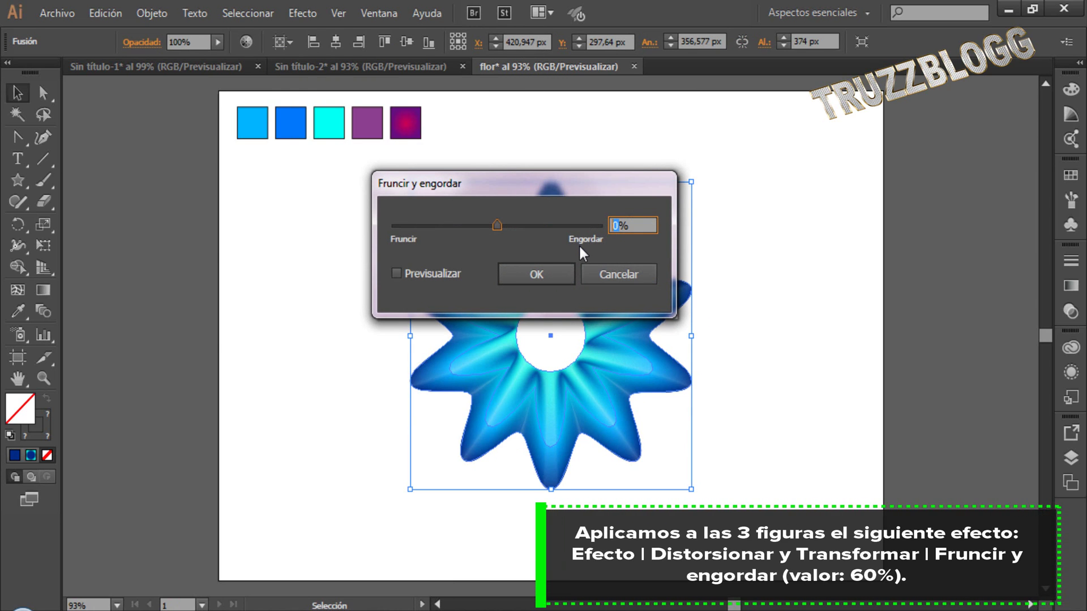
text(60)
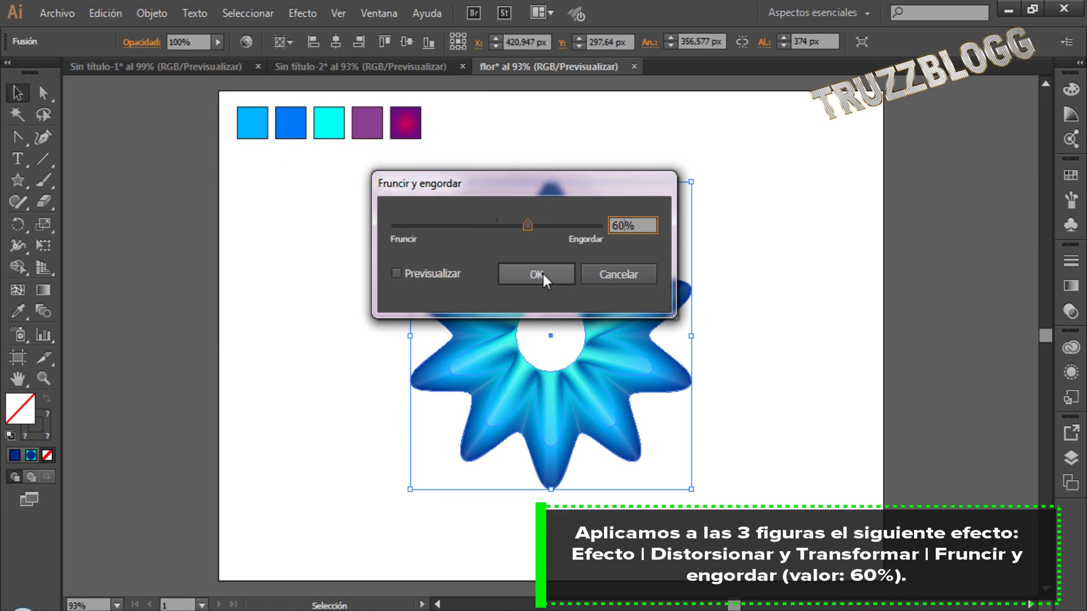
click(545, 272)
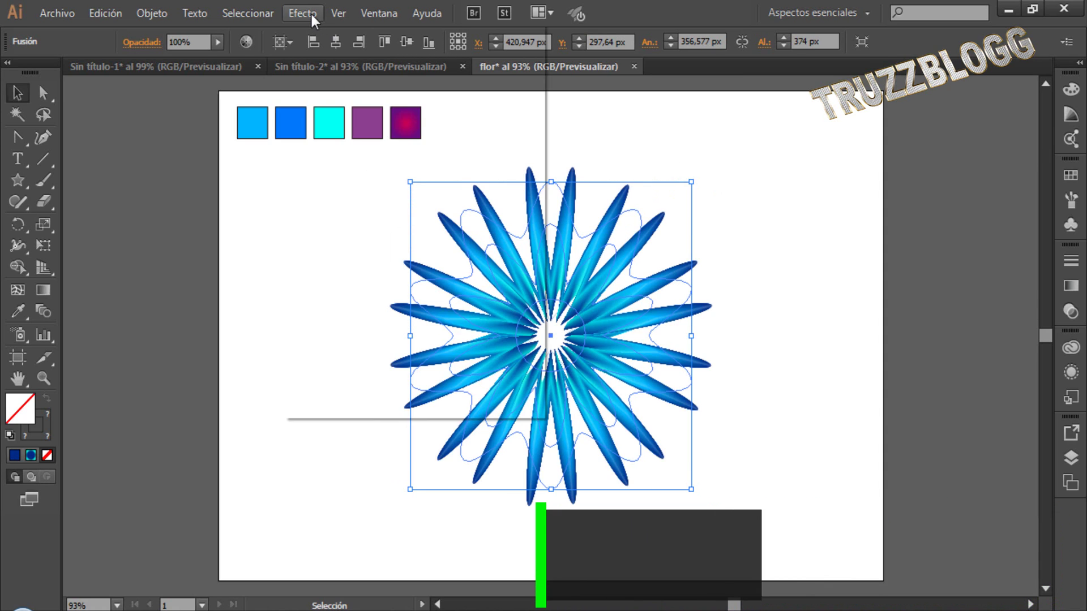
- Apply a smooth Zigzag effect with 15 px size and 7 ridges per segment
click(305, 12)
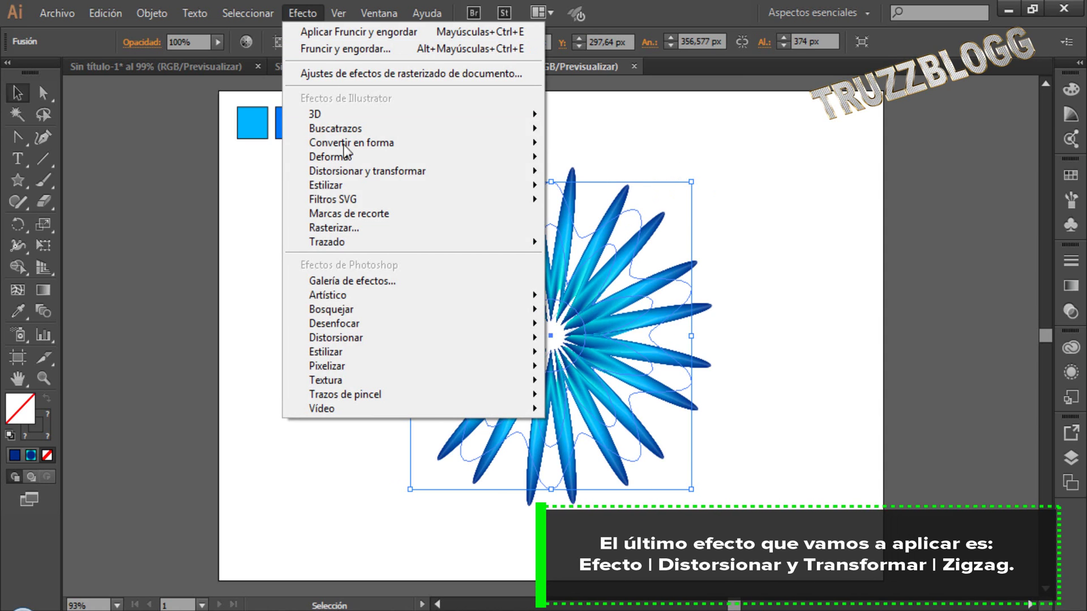
mouse_move(366, 171)
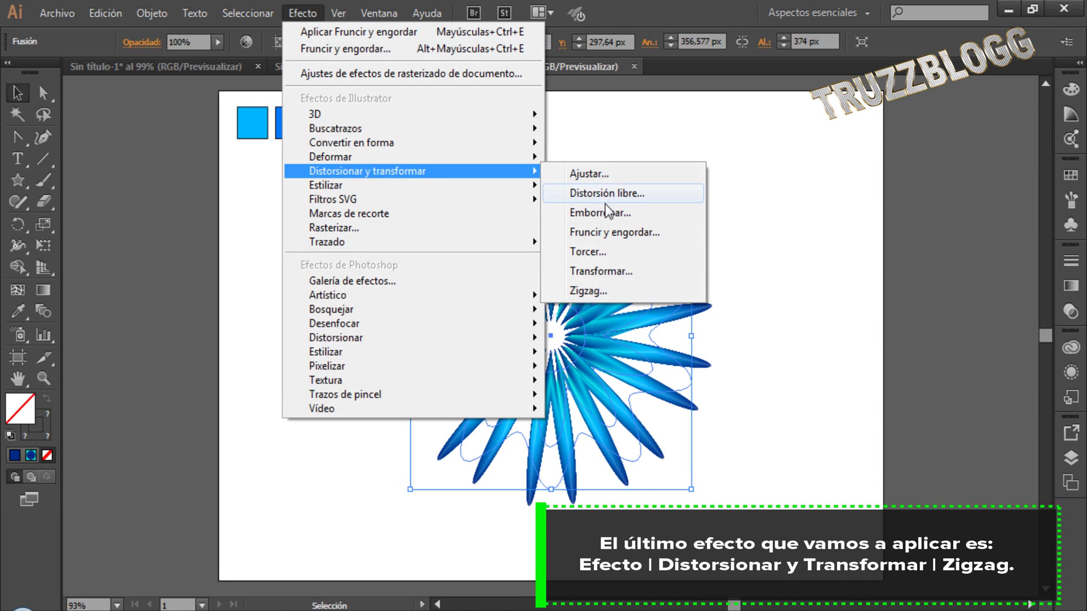
click(623, 294)
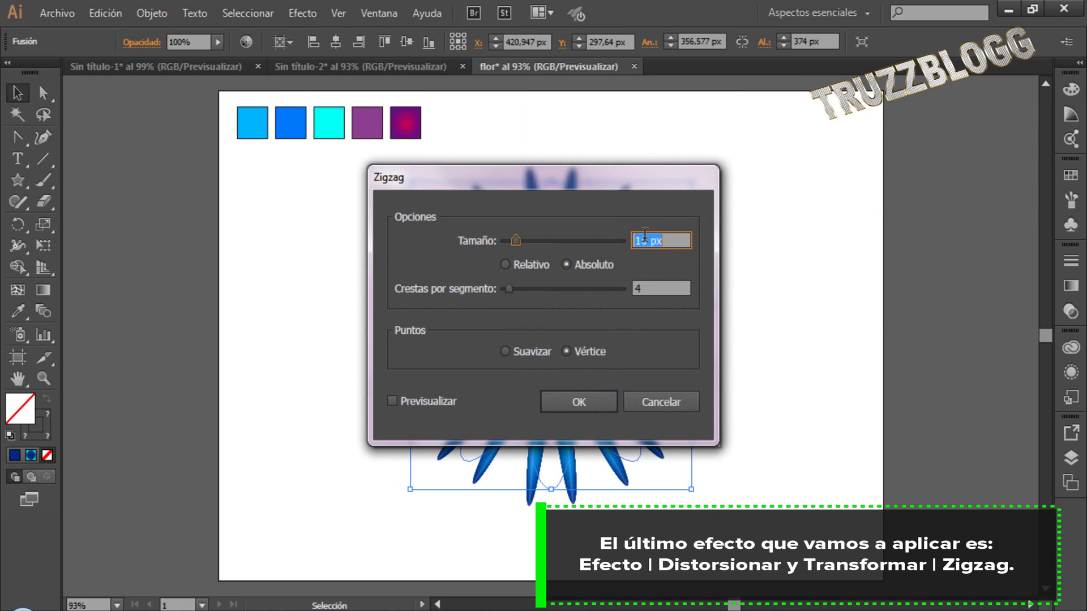
text(10)
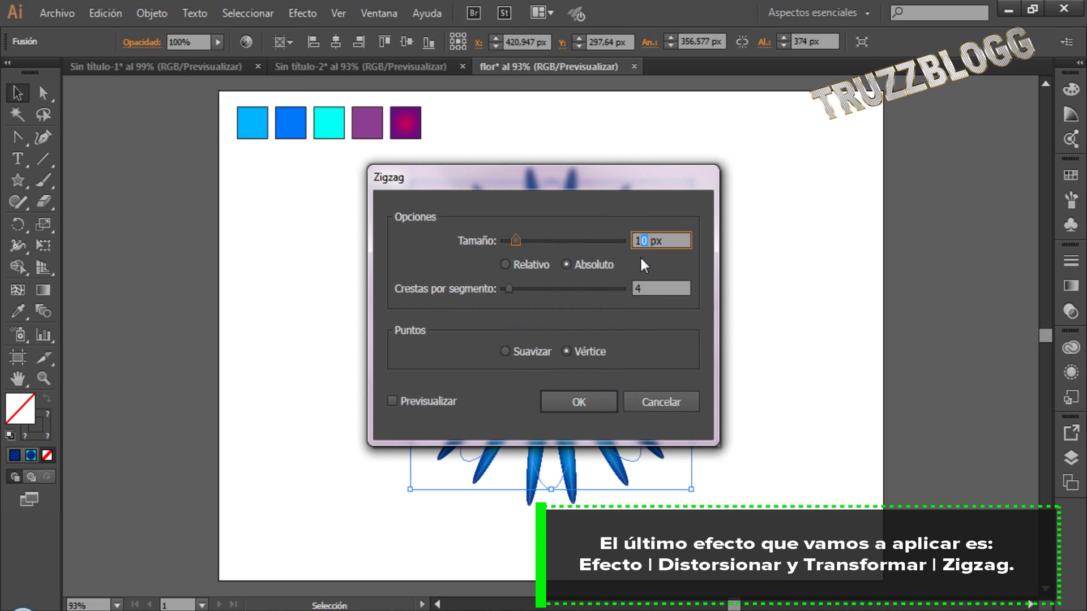
text(5)
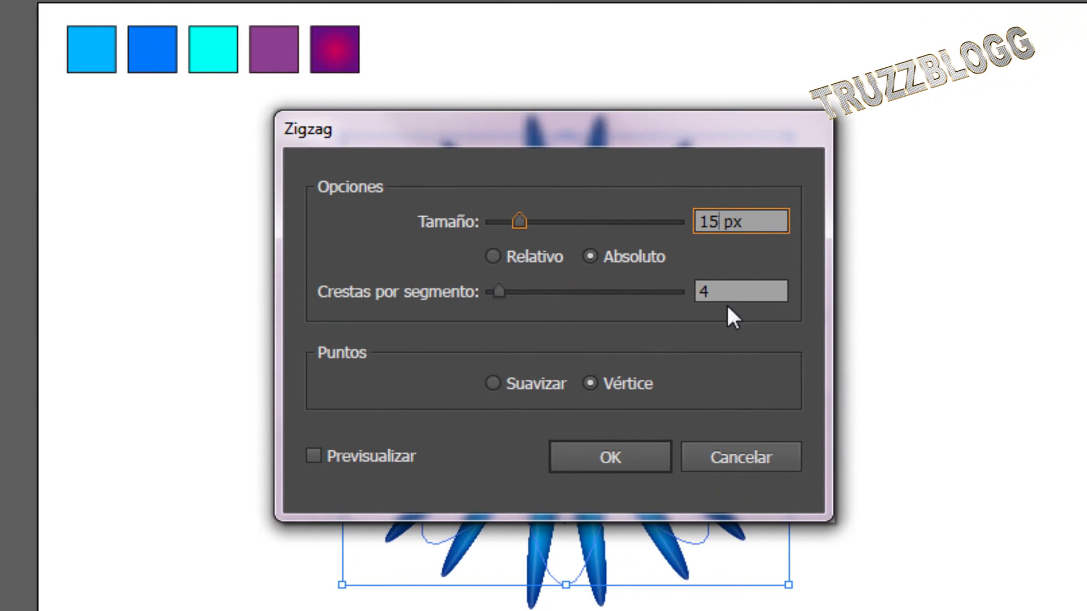
click(703, 292)
text(7)
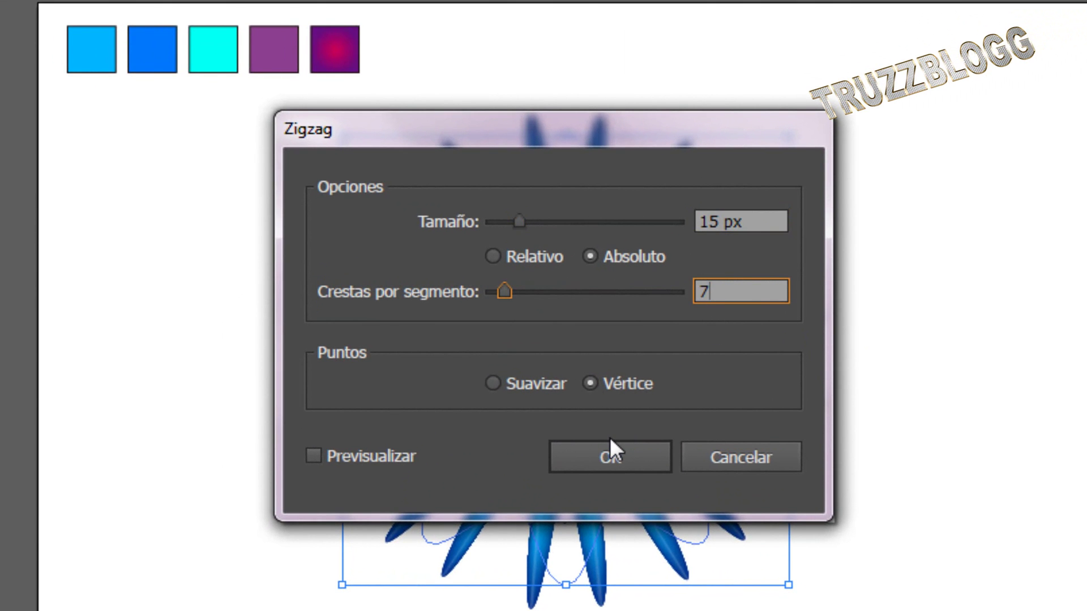
click(492, 384)
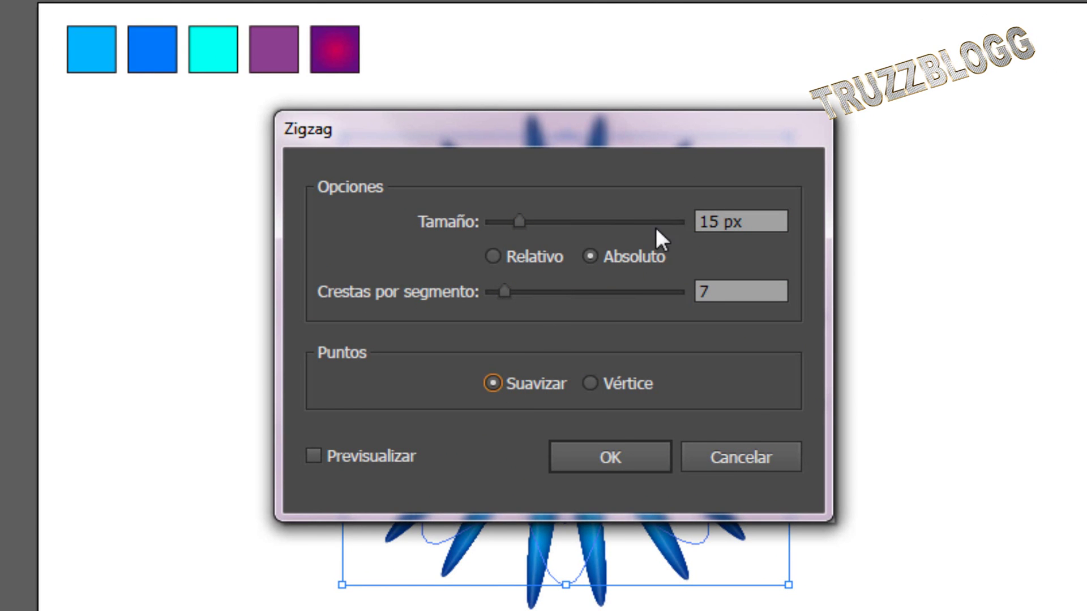
click(641, 460)
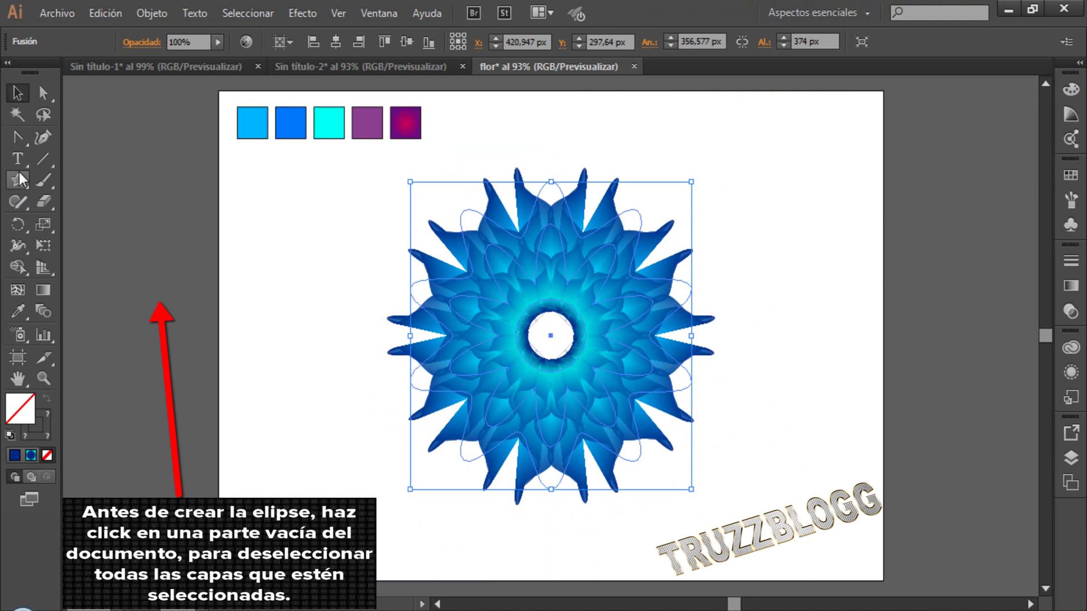
- Draw a 73,79 px circle from the flower's centre, covering the white hole
click(180, 289)
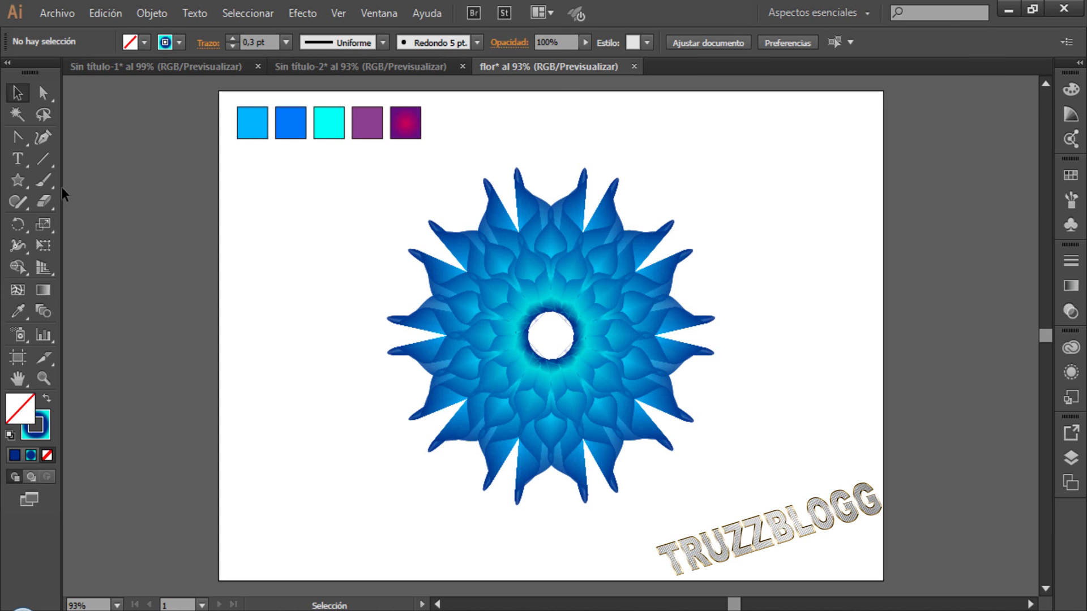
drag(22, 182, 110, 223)
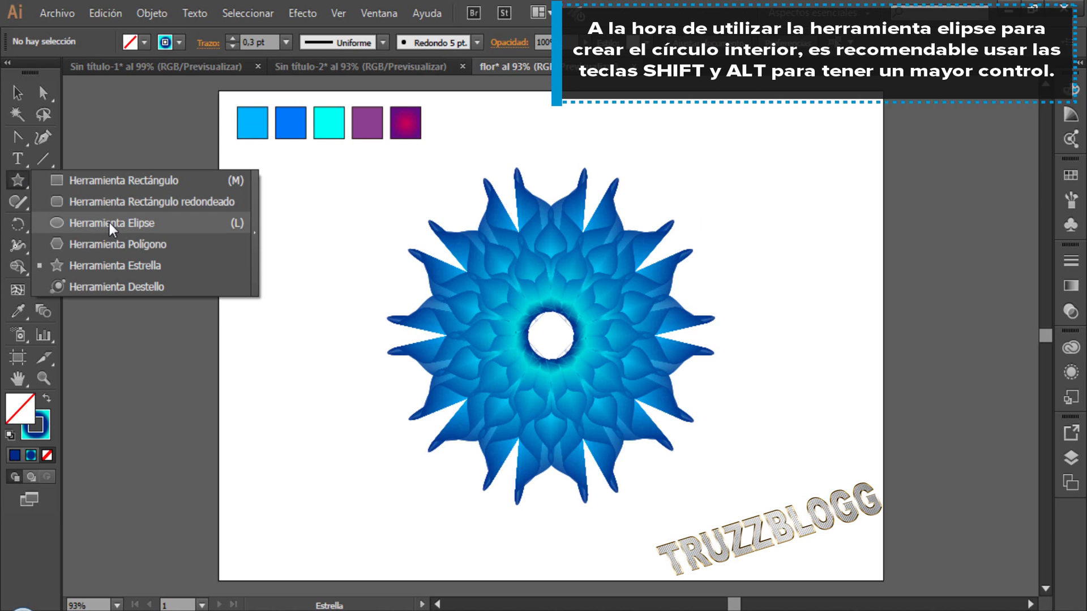
click(110, 222)
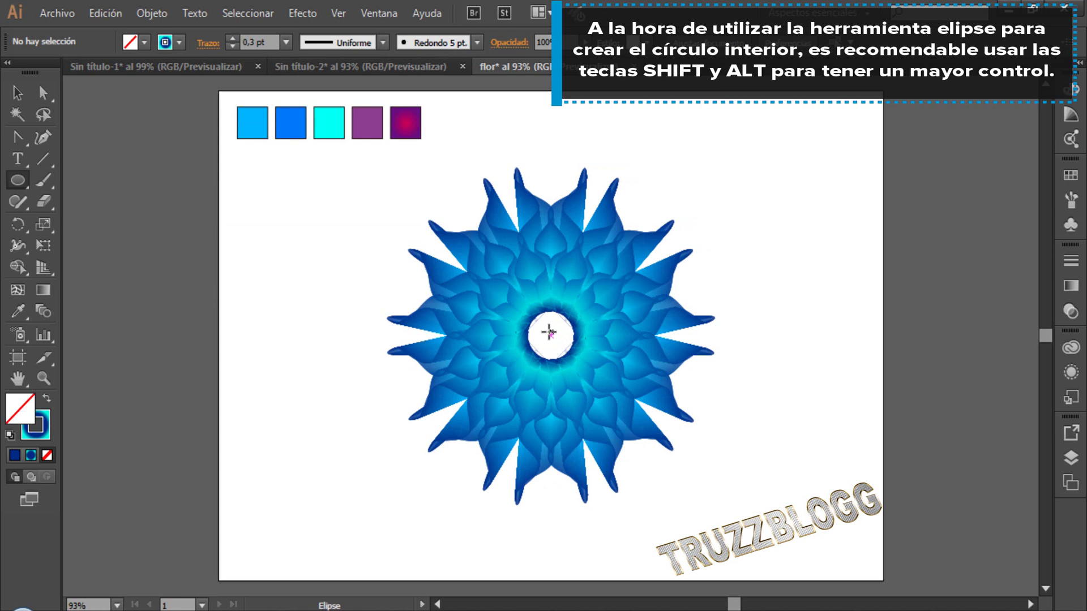
mouse_move(549, 334)
mouse_down()
mouse_move(576, 301)
mouse_move(580, 312)
mouse_up()
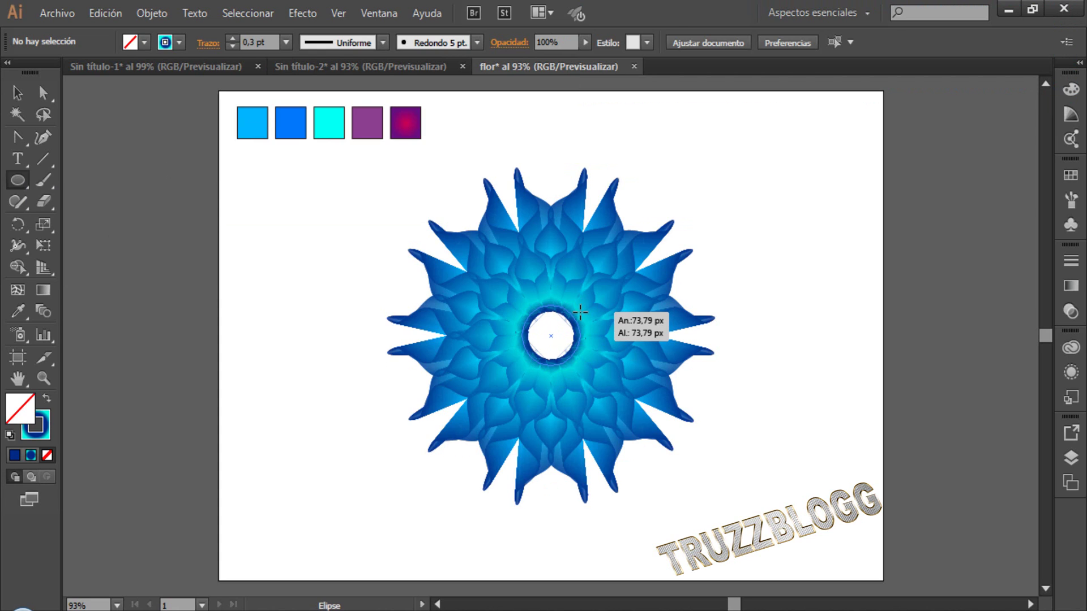
drag(580, 312, 580, 311)
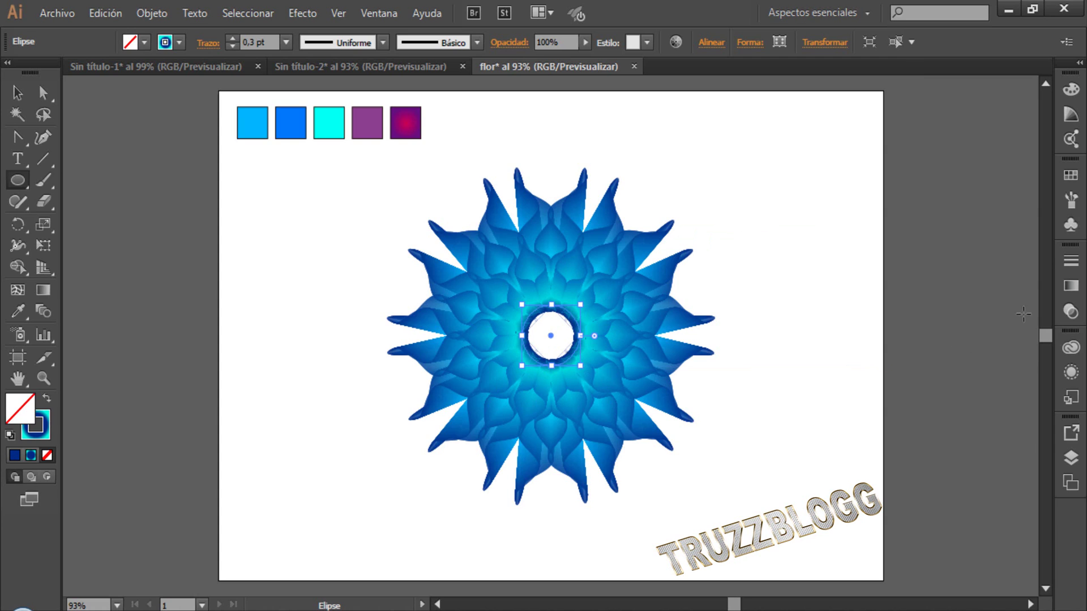
- Give the centre circle a radial gradient with the midpoint moved outward and a 0%-opacity outer stop
click(1076, 291)
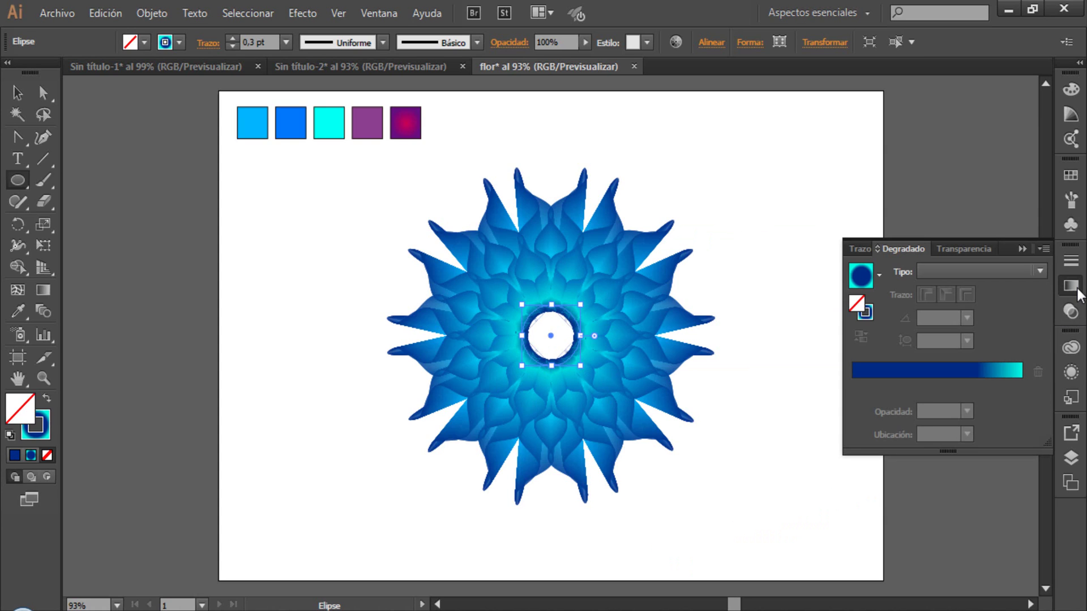
click(897, 372)
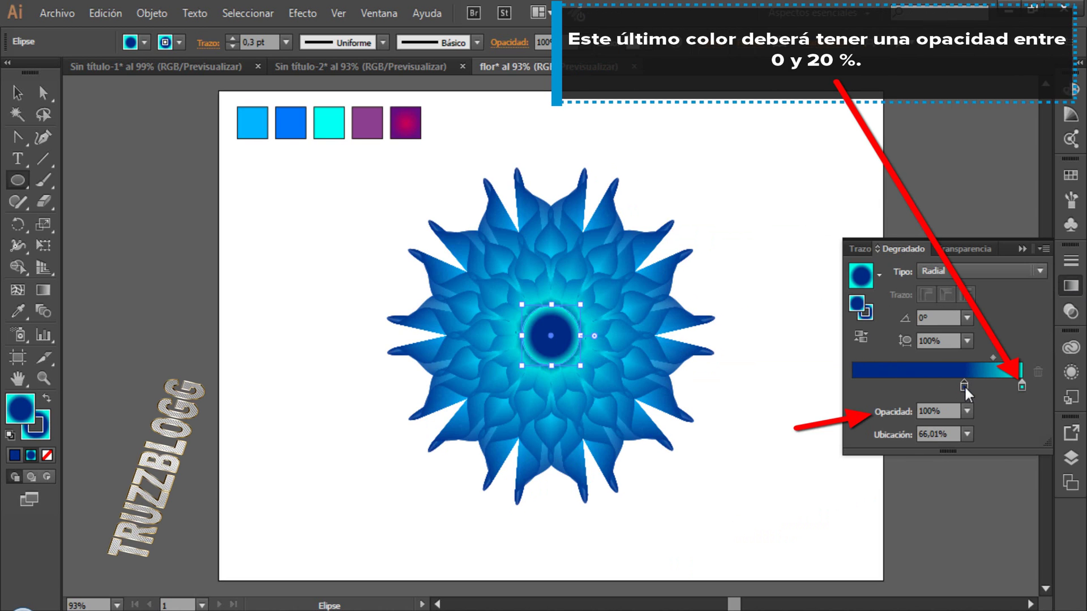
drag(963, 384, 974, 385)
click(1022, 386)
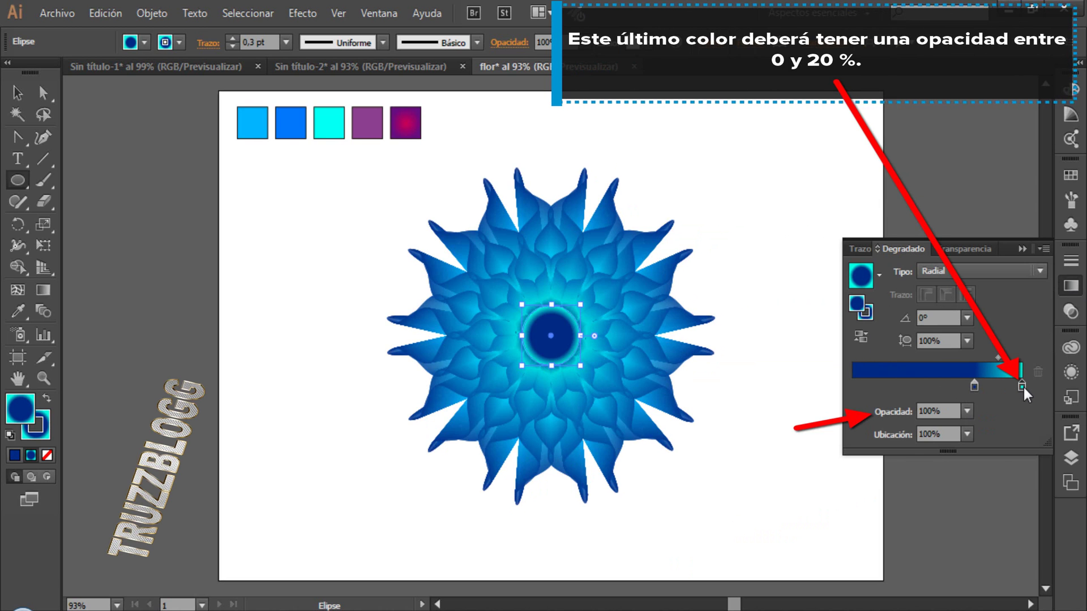
click(966, 411)
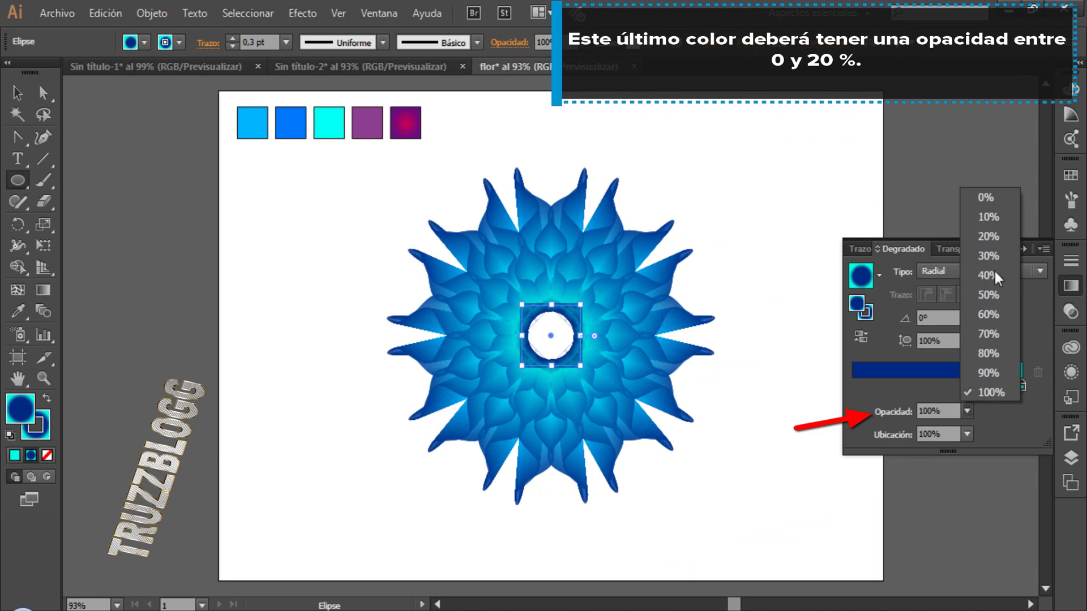
click(988, 236)
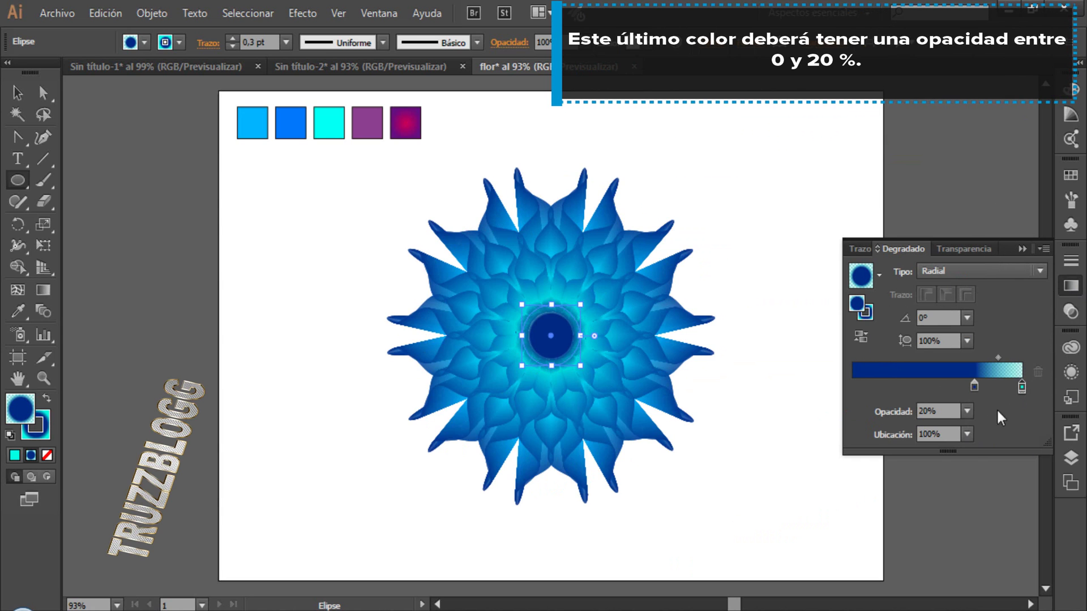
click(965, 412)
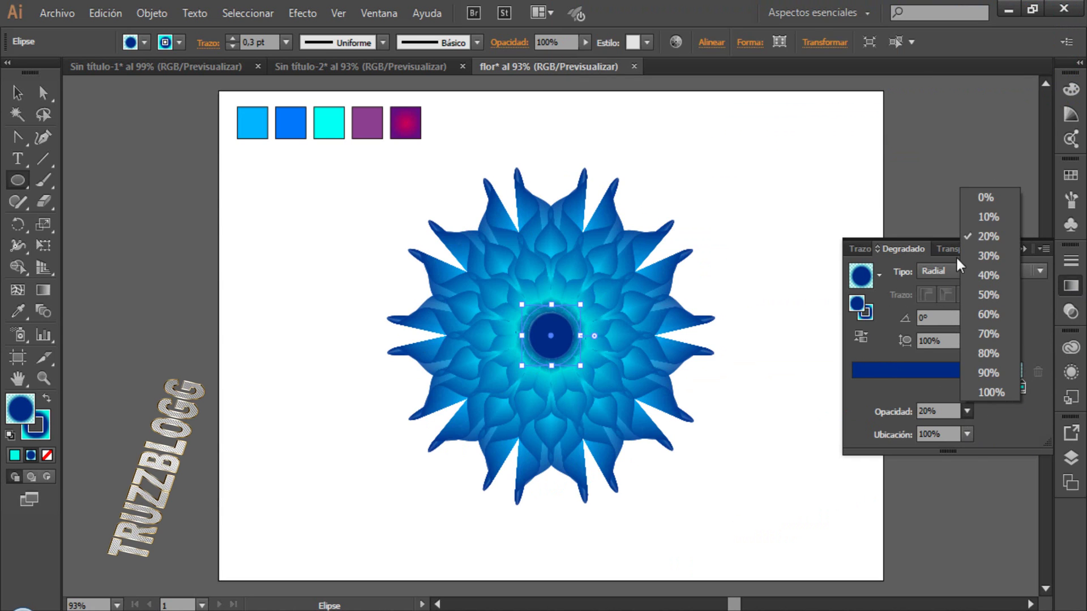
click(984, 198)
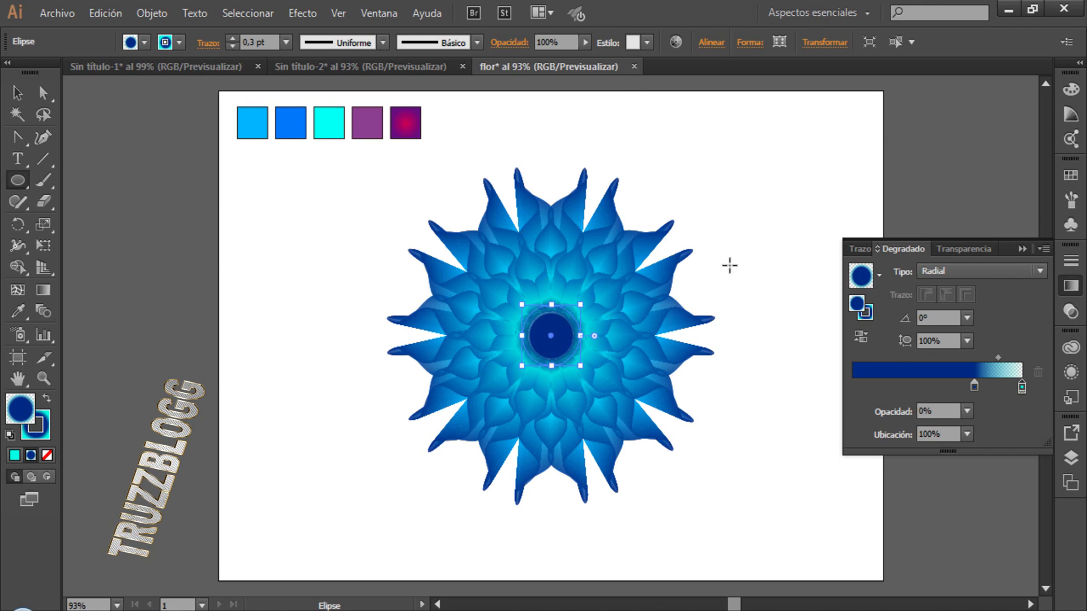
- Select the whole flower and scale it up by dragging a corner handle
key(v)
click(776, 190)
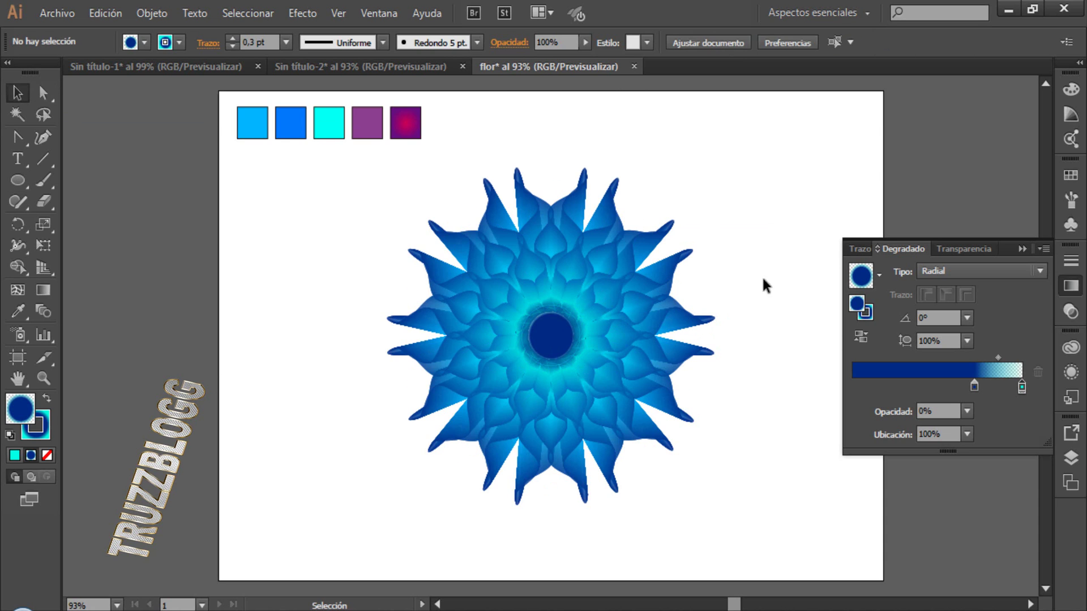
drag(391, 175, 696, 486)
mouse_move(693, 176)
mouse_down()
mouse_move(789, 220)
mouse_move(745, 245)
mouse_up()
click(1022, 249)
click(840, 324)
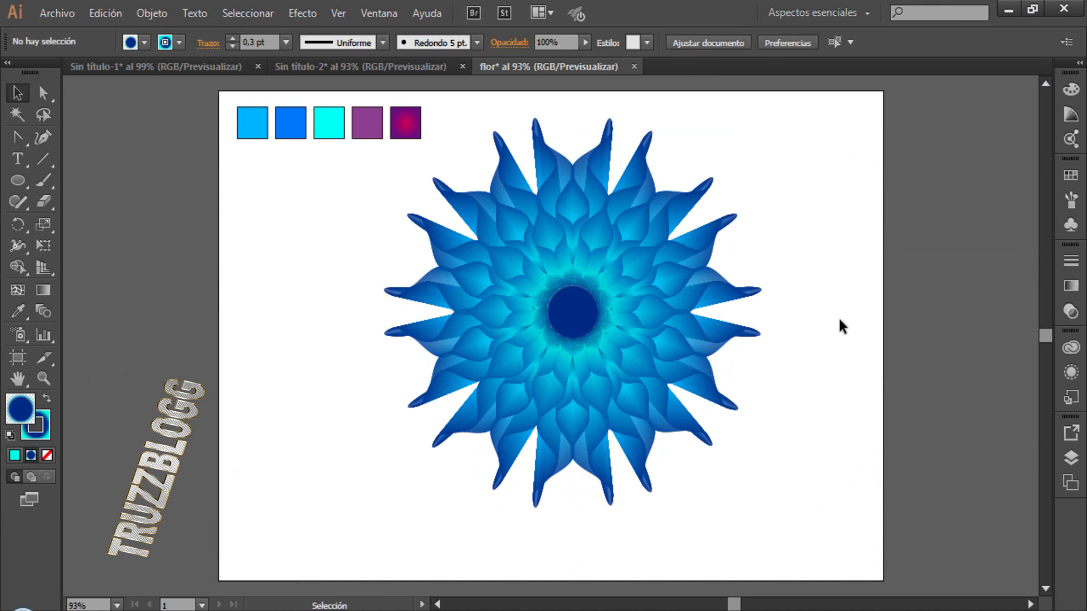